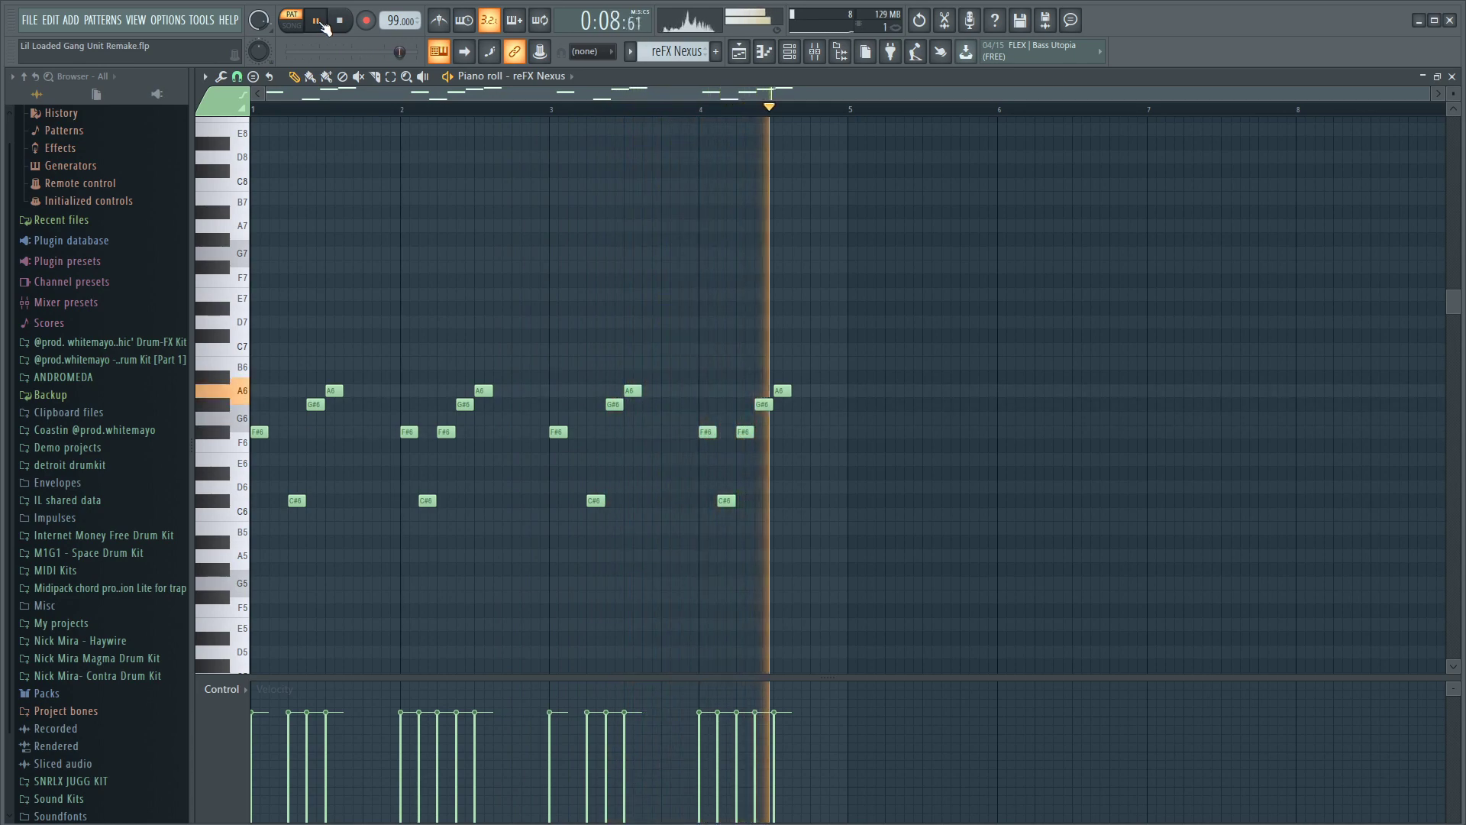
- Stop playback of the reFX Nexus melody and switch from its piano roll to the playlist arrangement
left_click(325, 26)
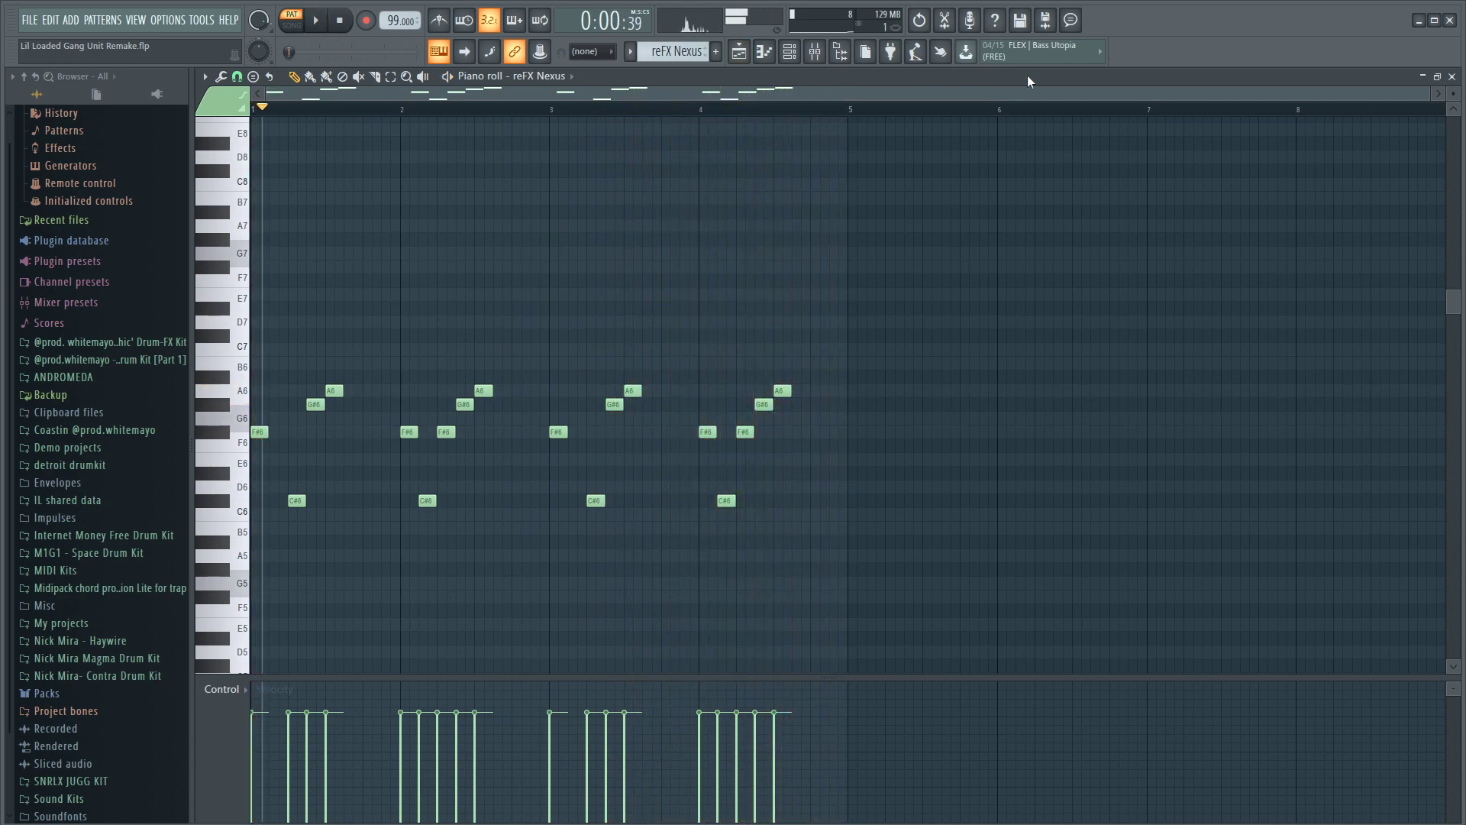
left_click(1453, 77)
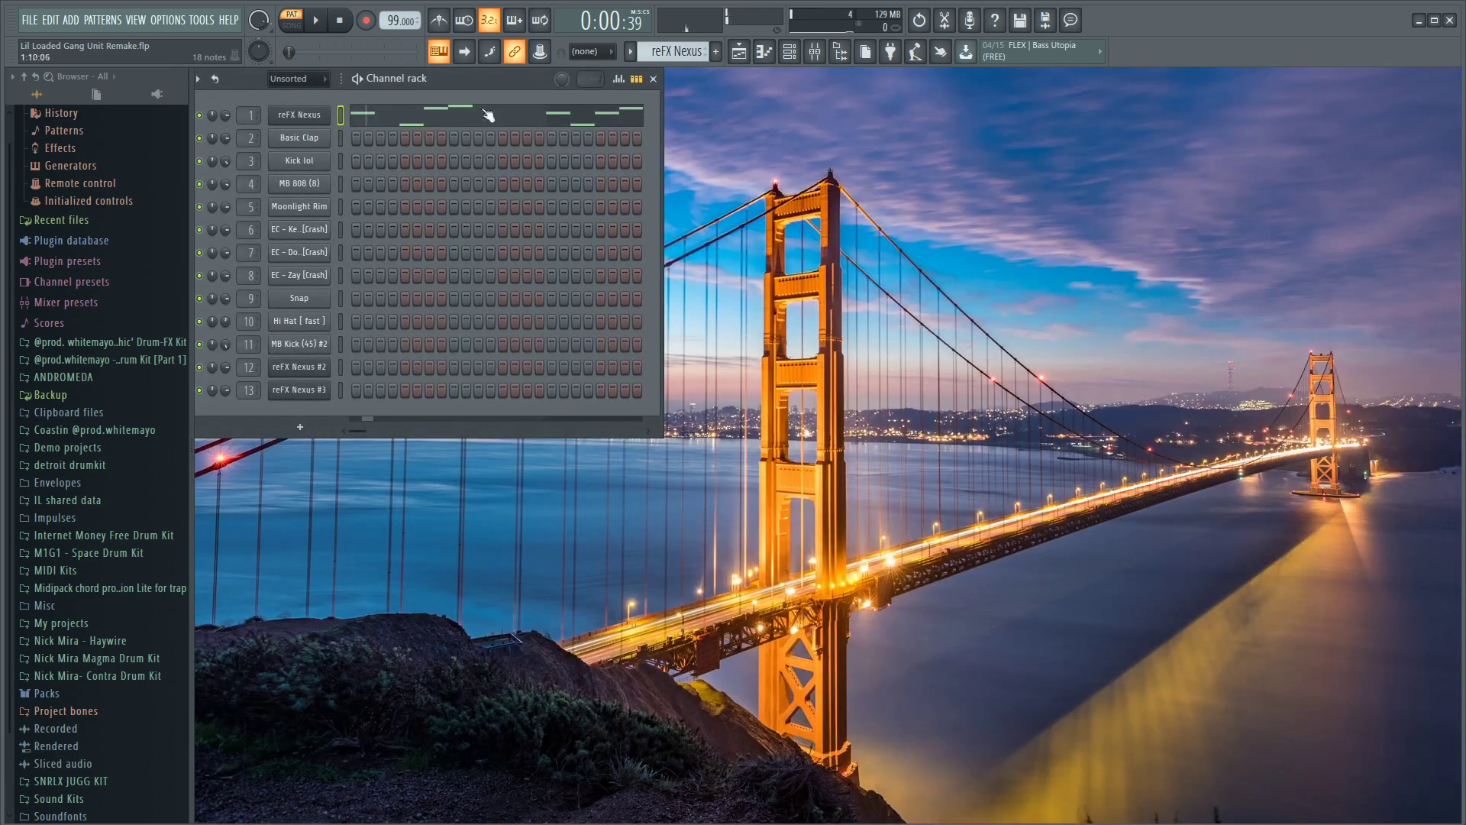
left_click(745, 53)
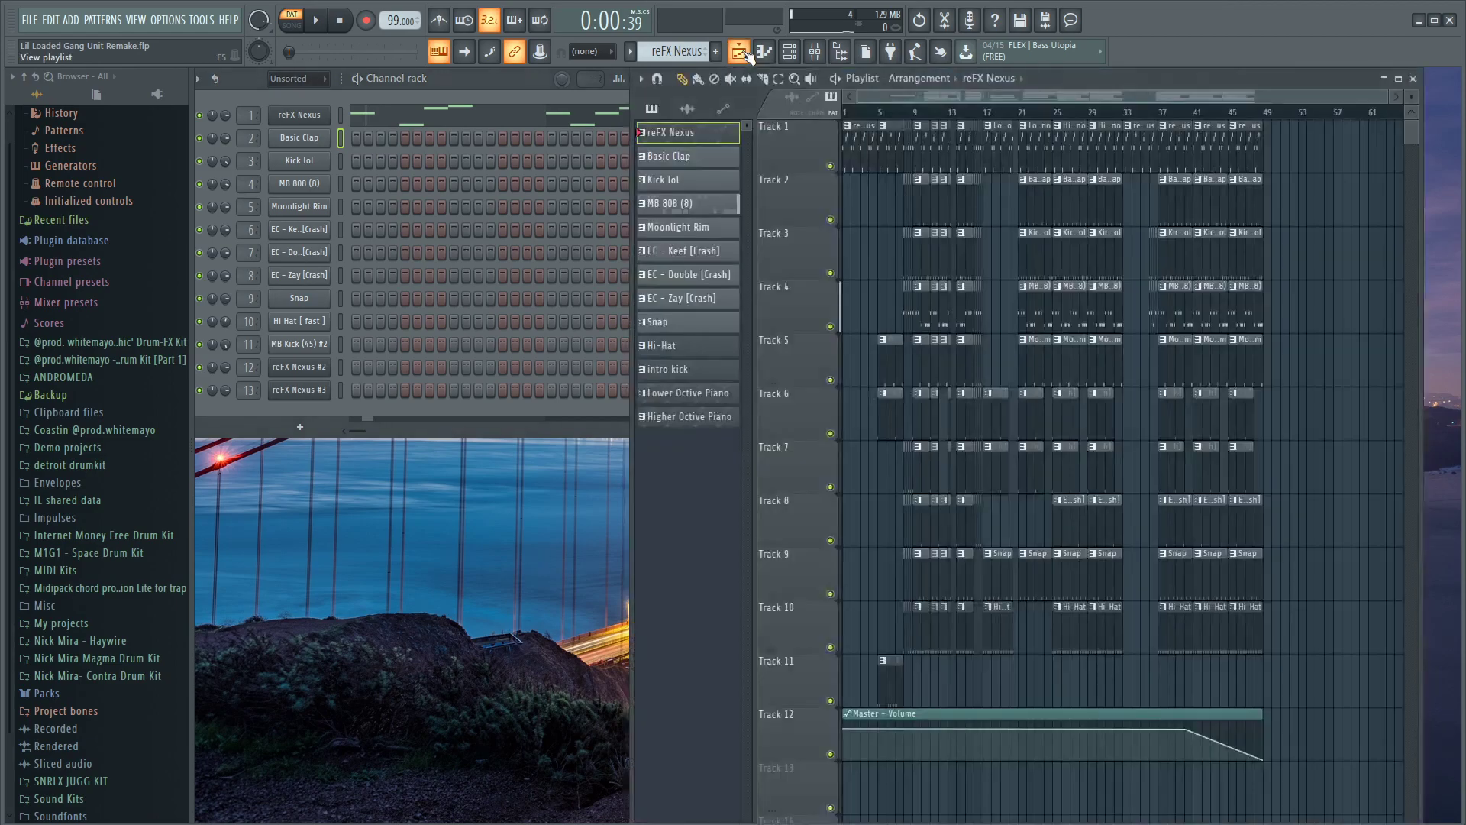
- Examine and listen to the Basic Clap pattern's notes in the piano roll, and close it
right_click(342, 141)
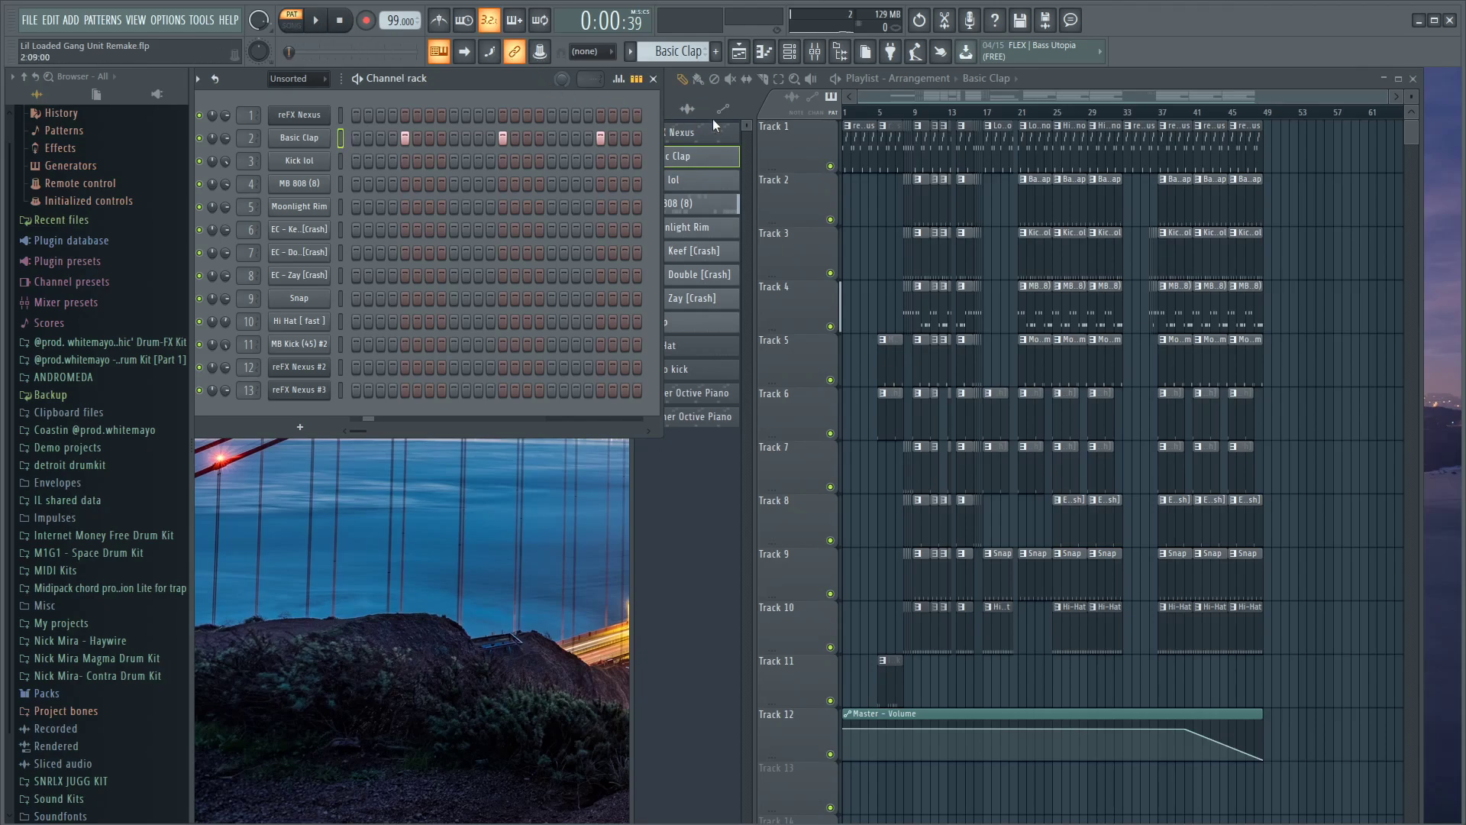
left_click(763, 58)
scroll(432, 172, "down", 6)
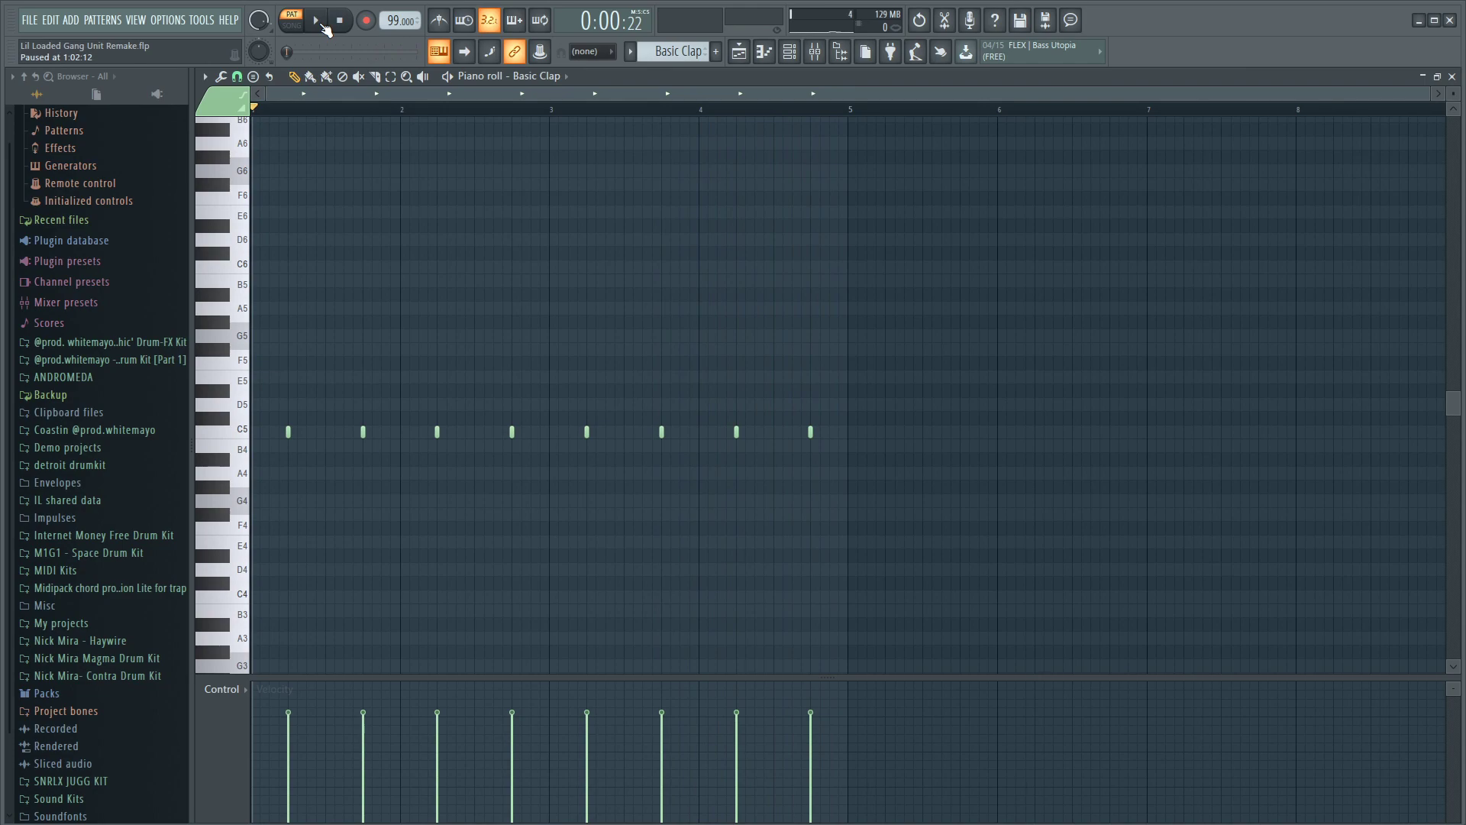
left_click(1453, 78)
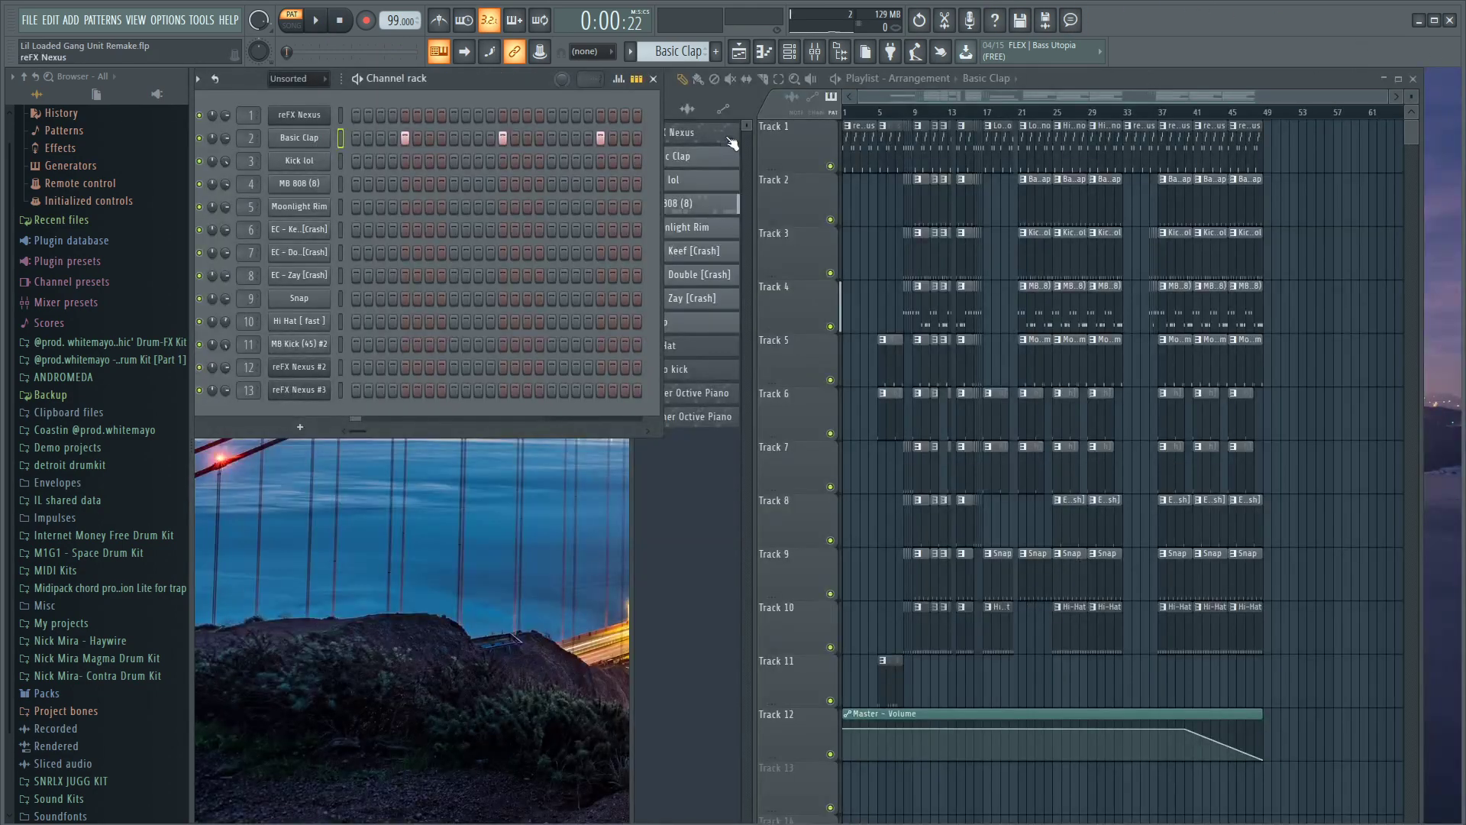
- Examine and listen to the Kick lol pattern's notes in the piano roll, and close it
left_click(341, 160)
left_click(763, 51)
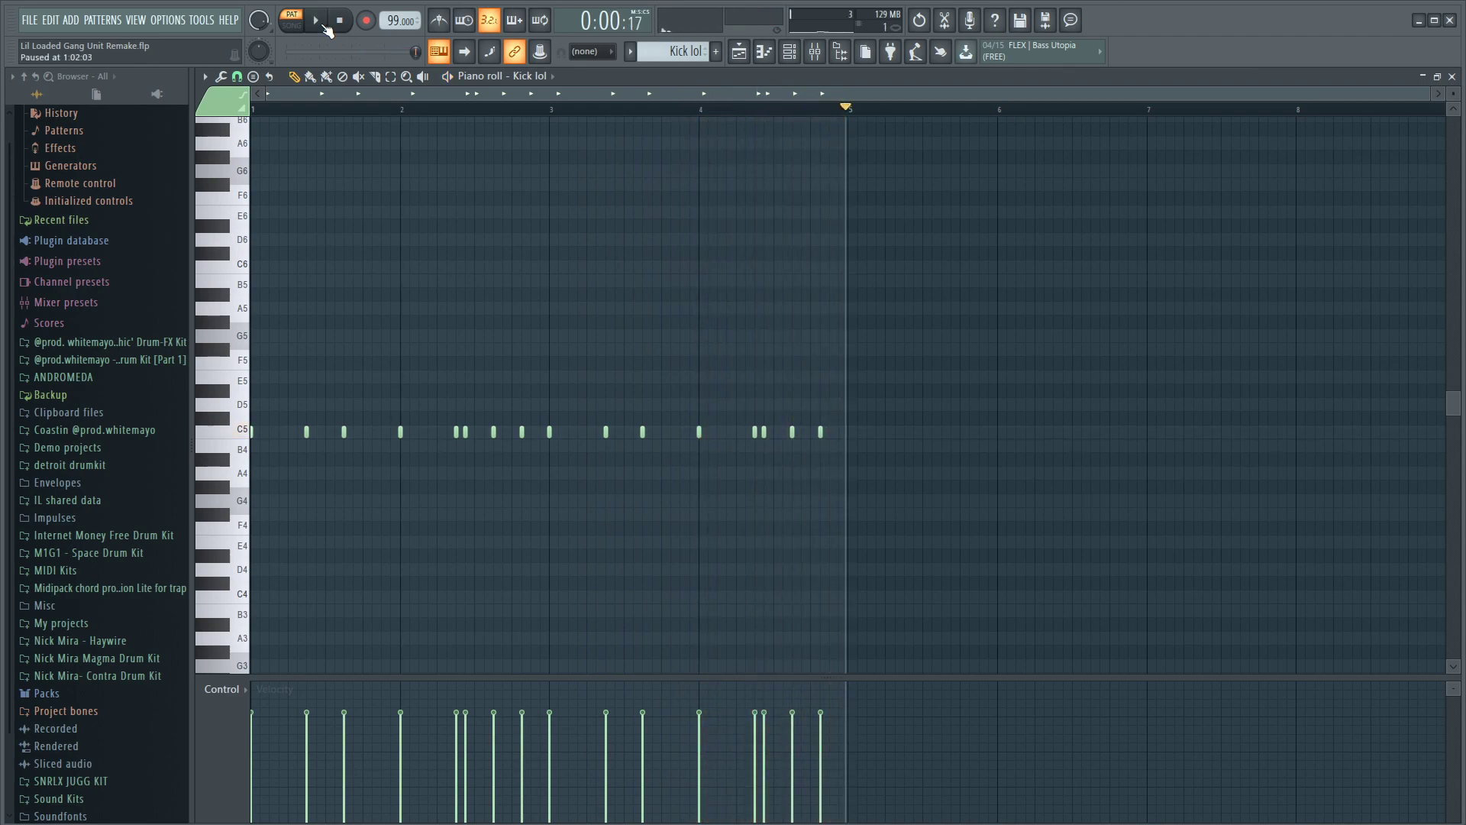
left_click(1452, 77)
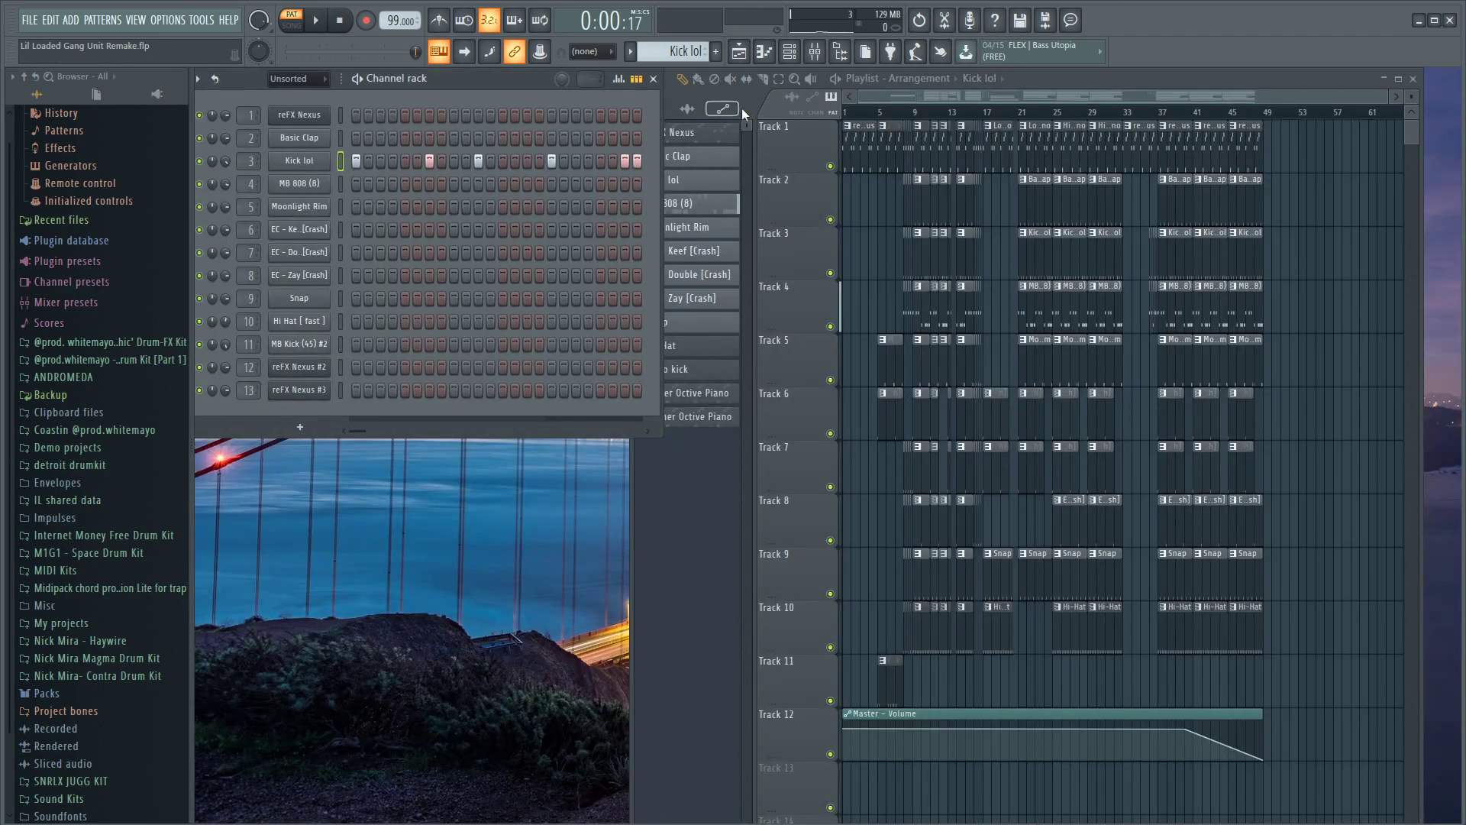
- Play back the MB 808 (8) and Moonlight Rim patterns in the piano roll to review their note placement
left_click(341, 185)
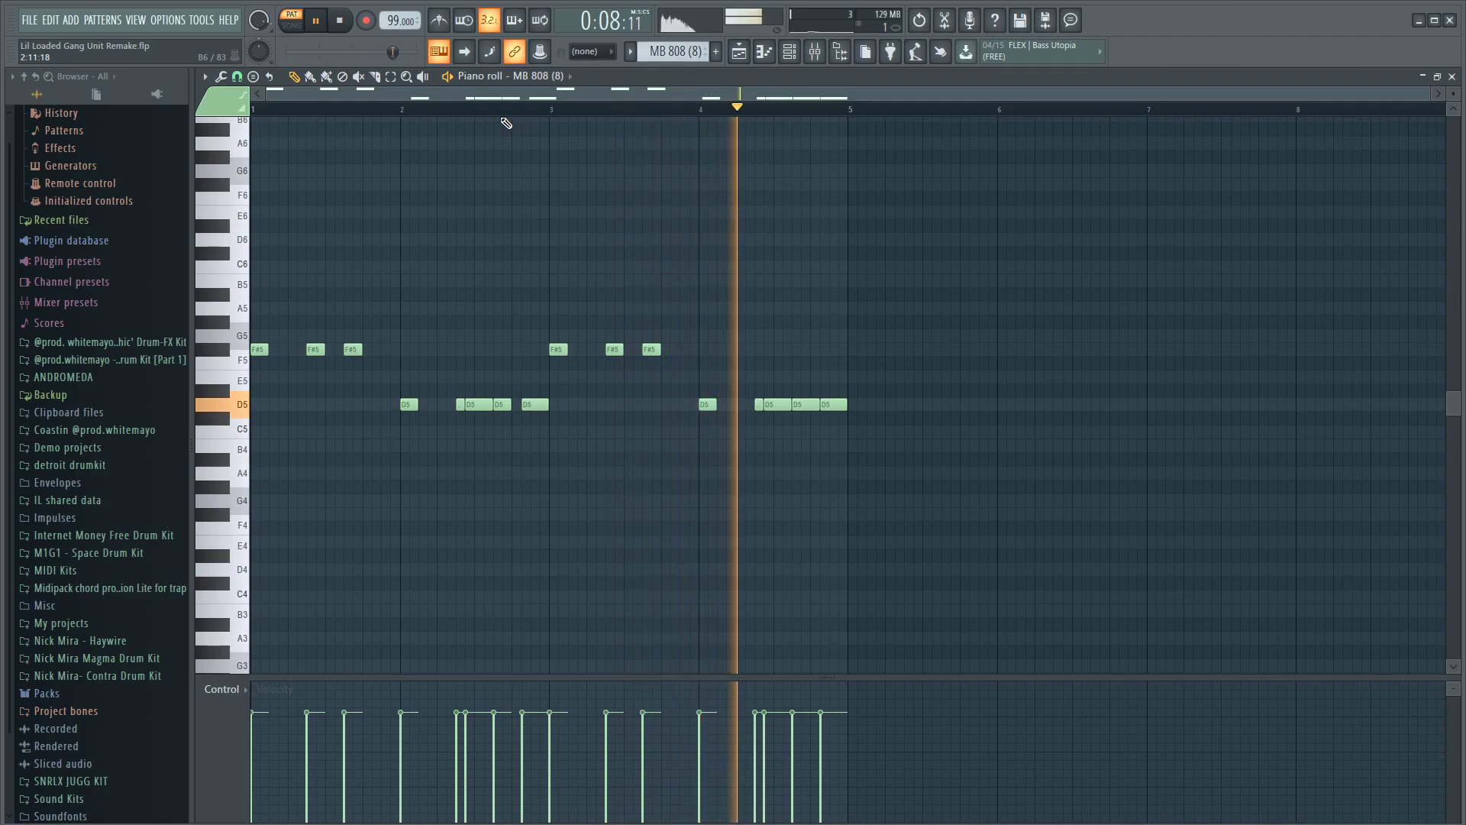
left_click(1451, 77)
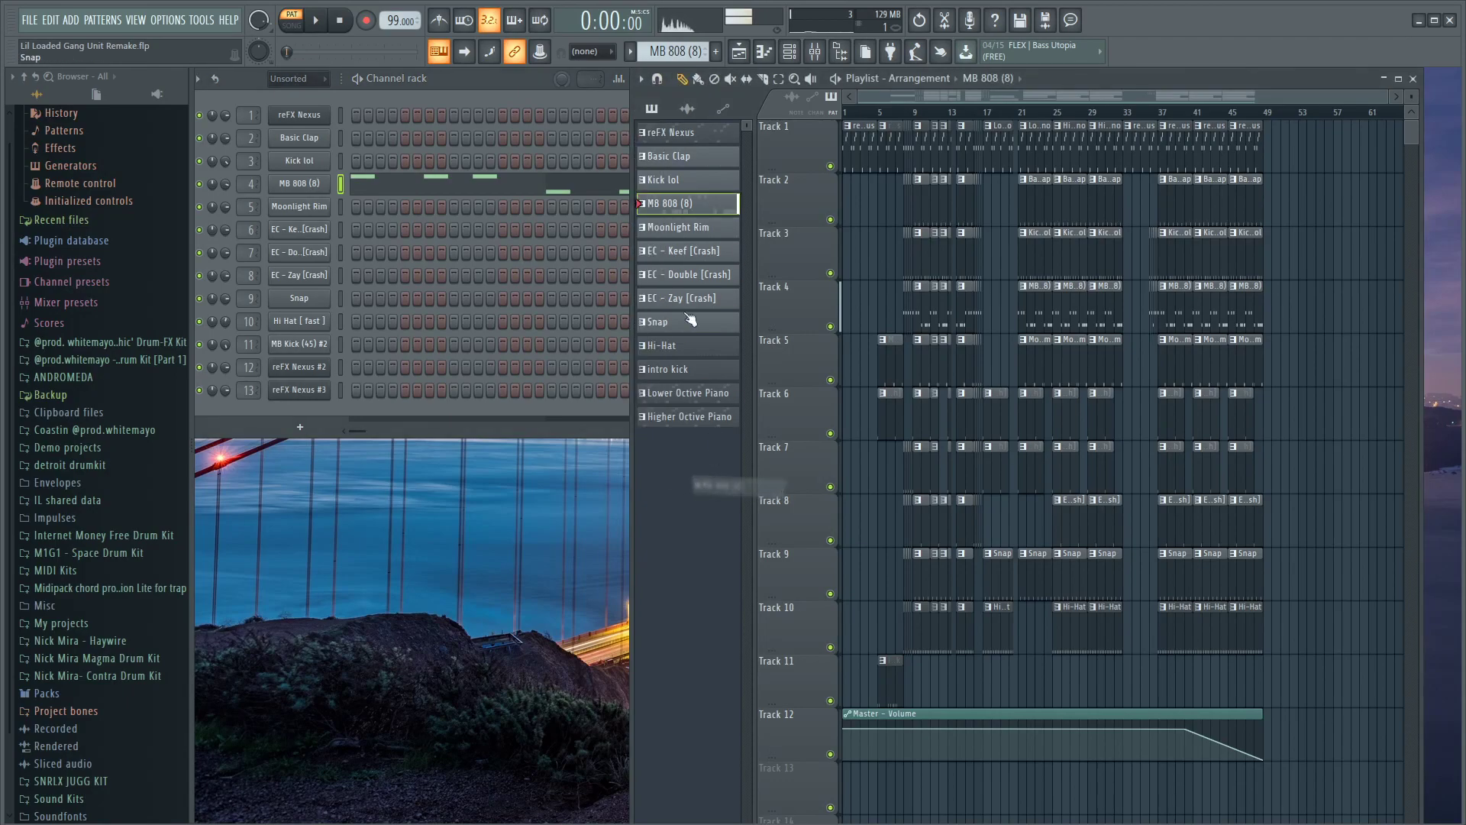
left_click(764, 61)
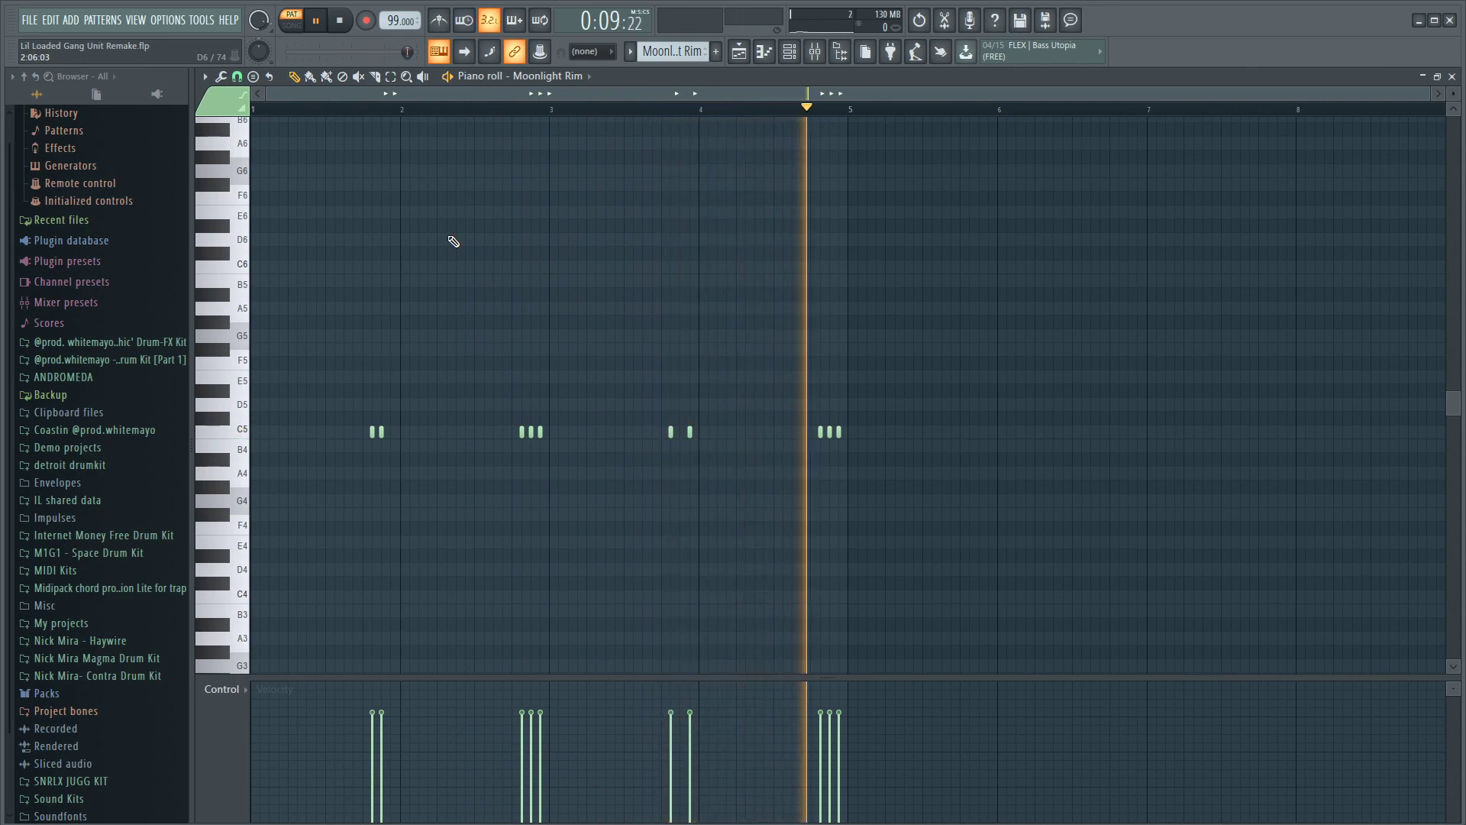
left_click(1452, 78)
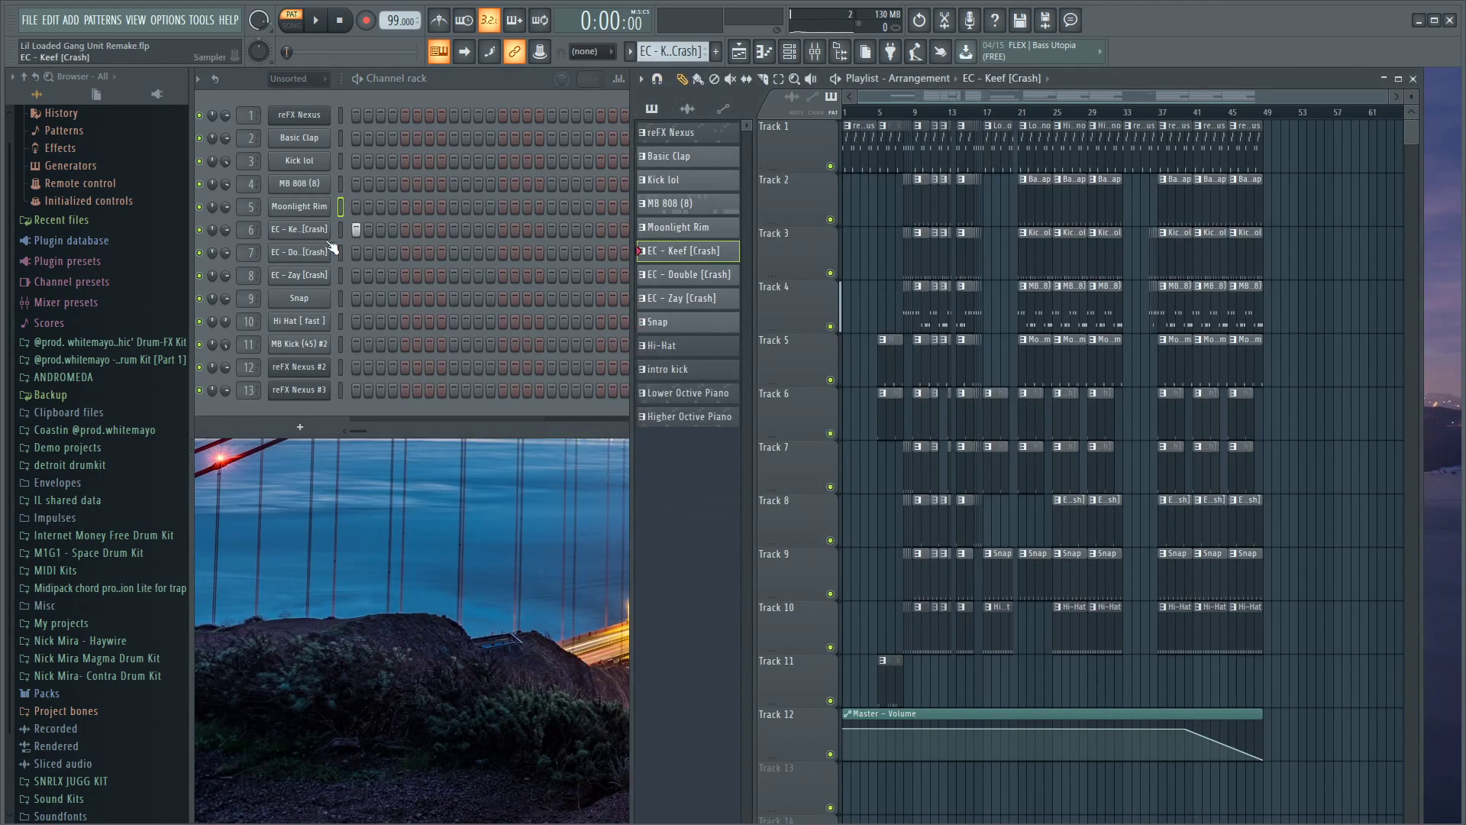
- Play back the EC - Keef [Crash] and EC - Double [Crash] patterns in the piano roll to review their hits
left_click(764, 54)
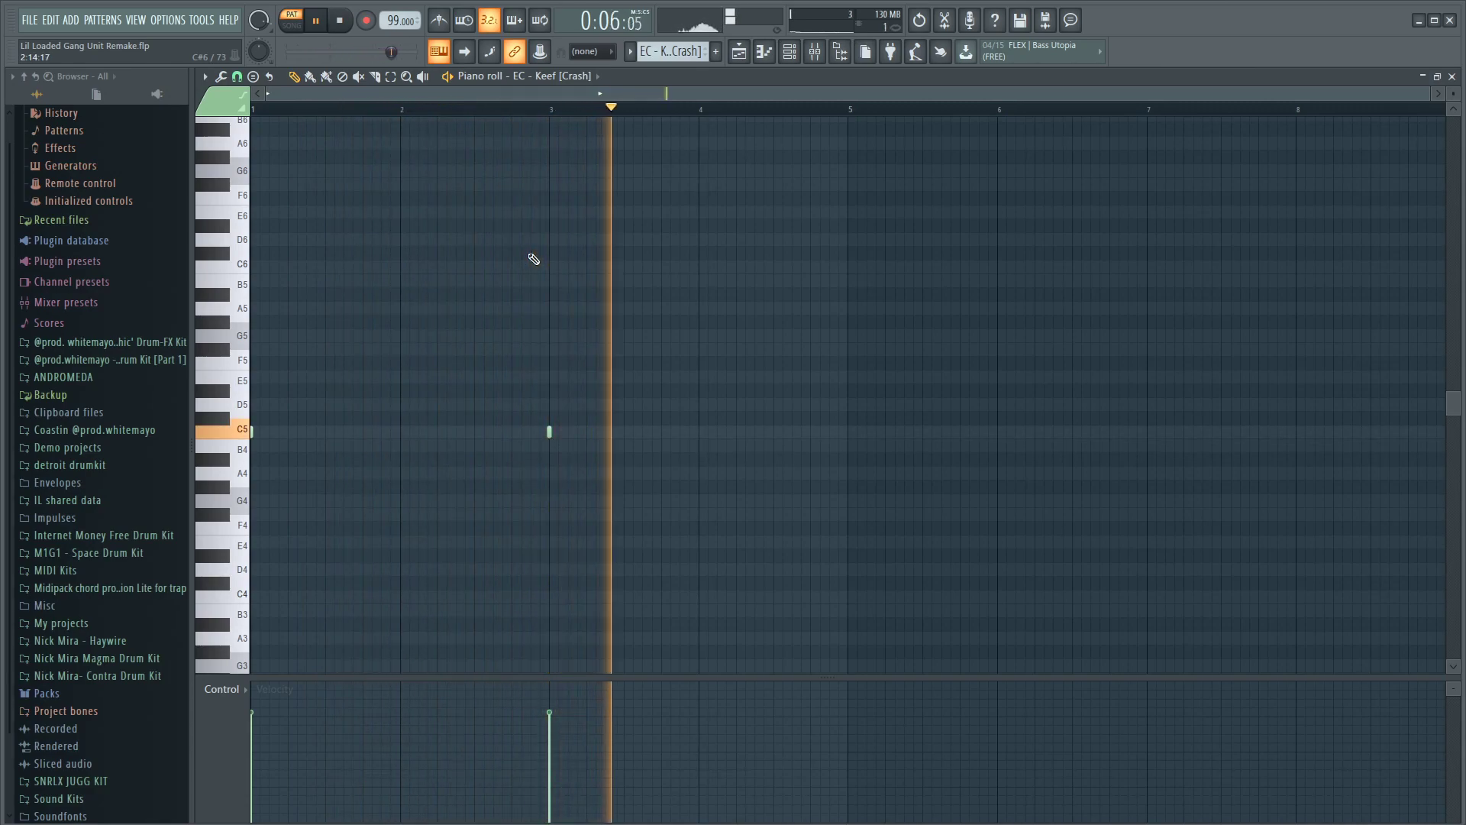
left_click(1451, 77)
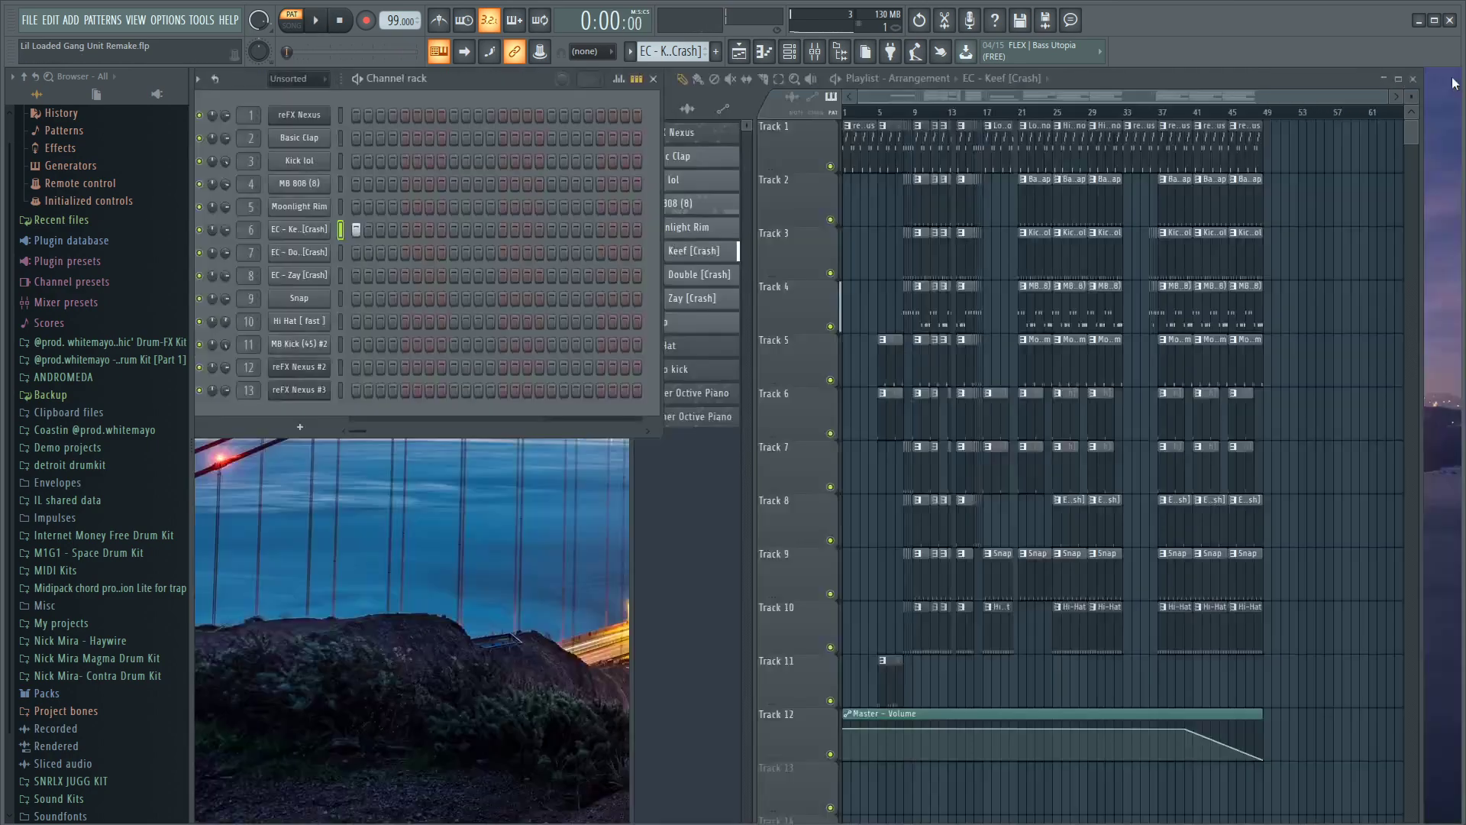
left_click(671, 471)
left_click(707, 275)
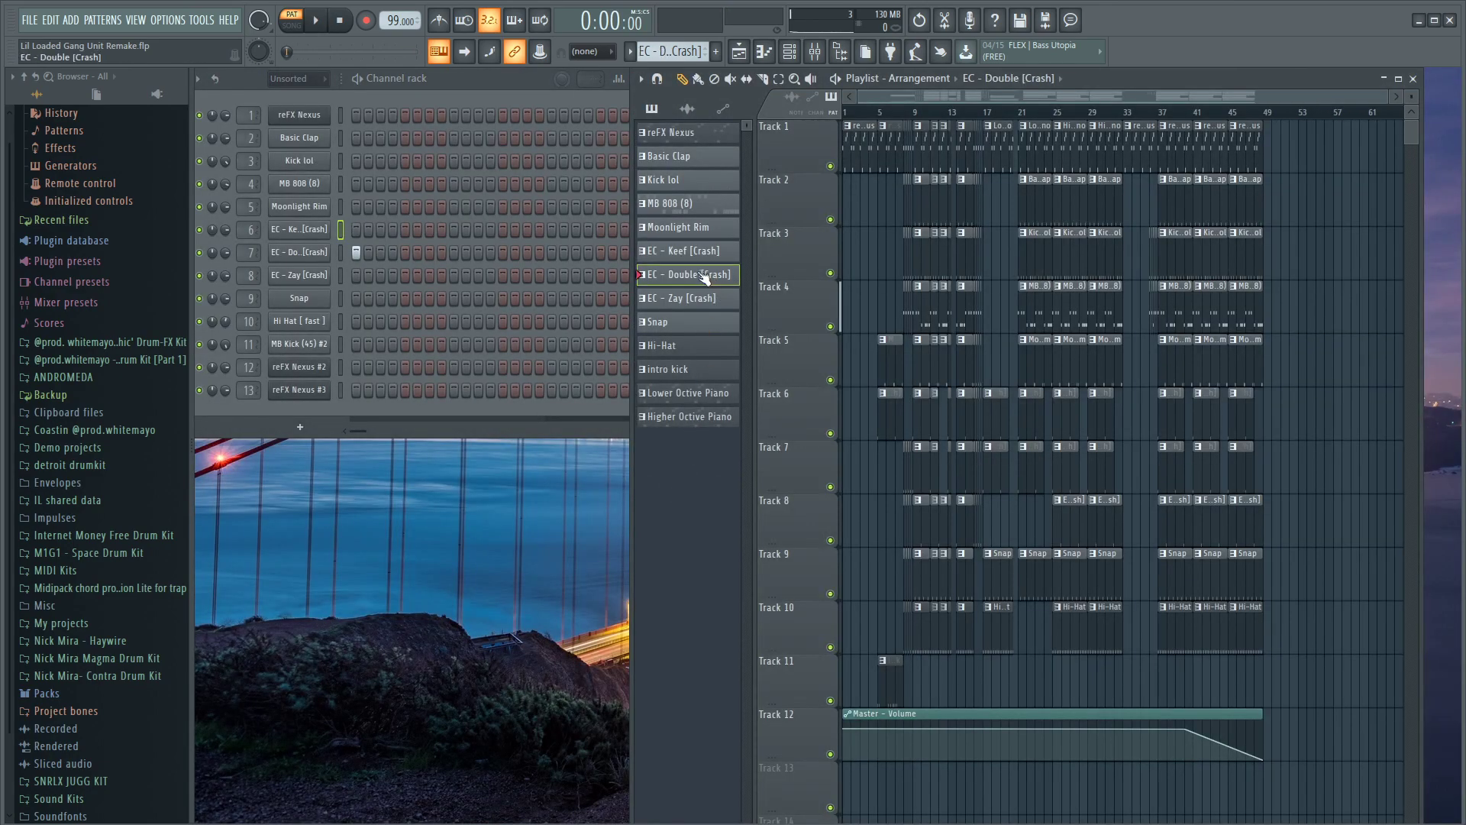
left_click(766, 54)
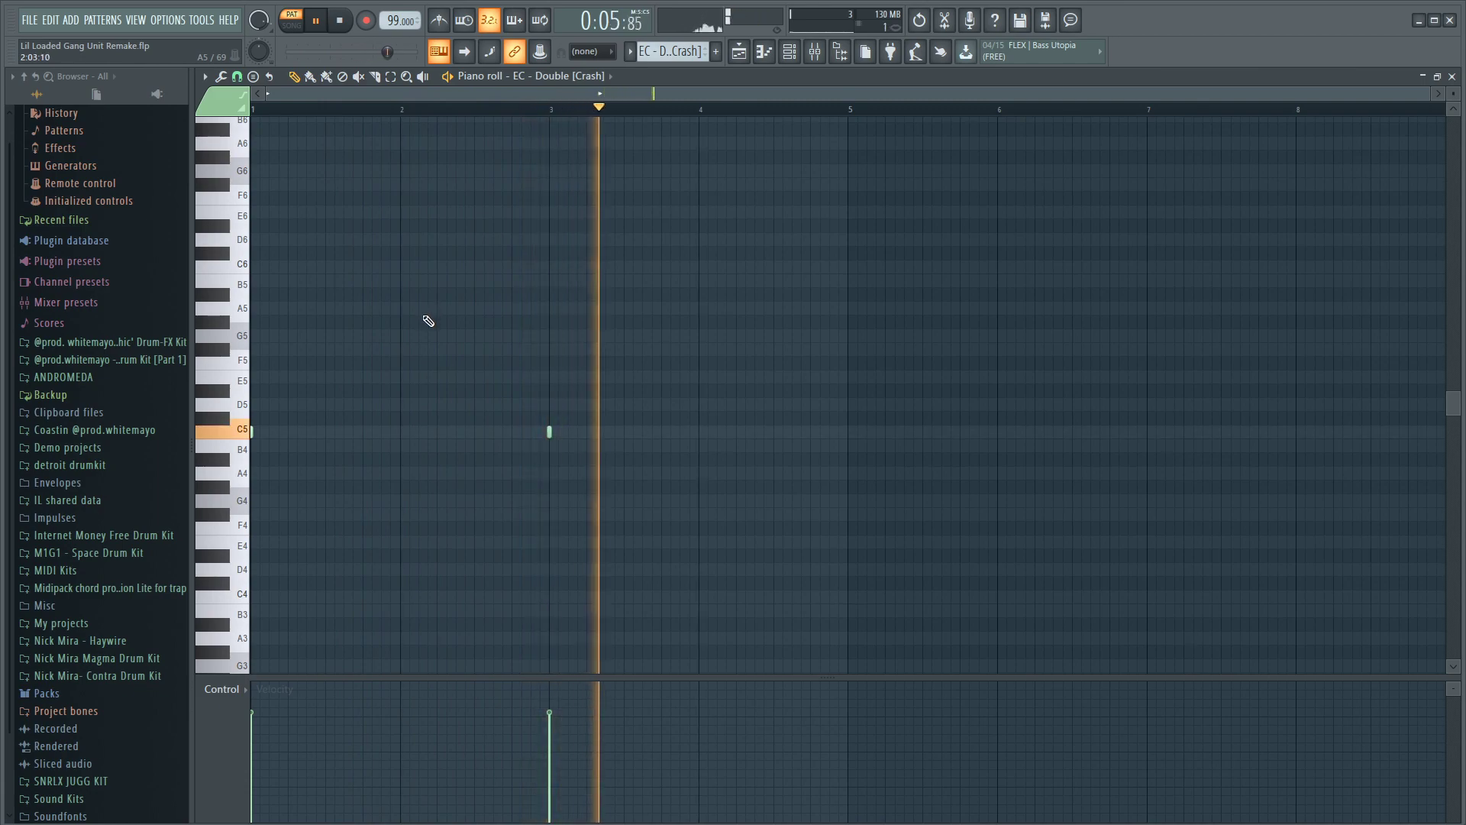
key("space")
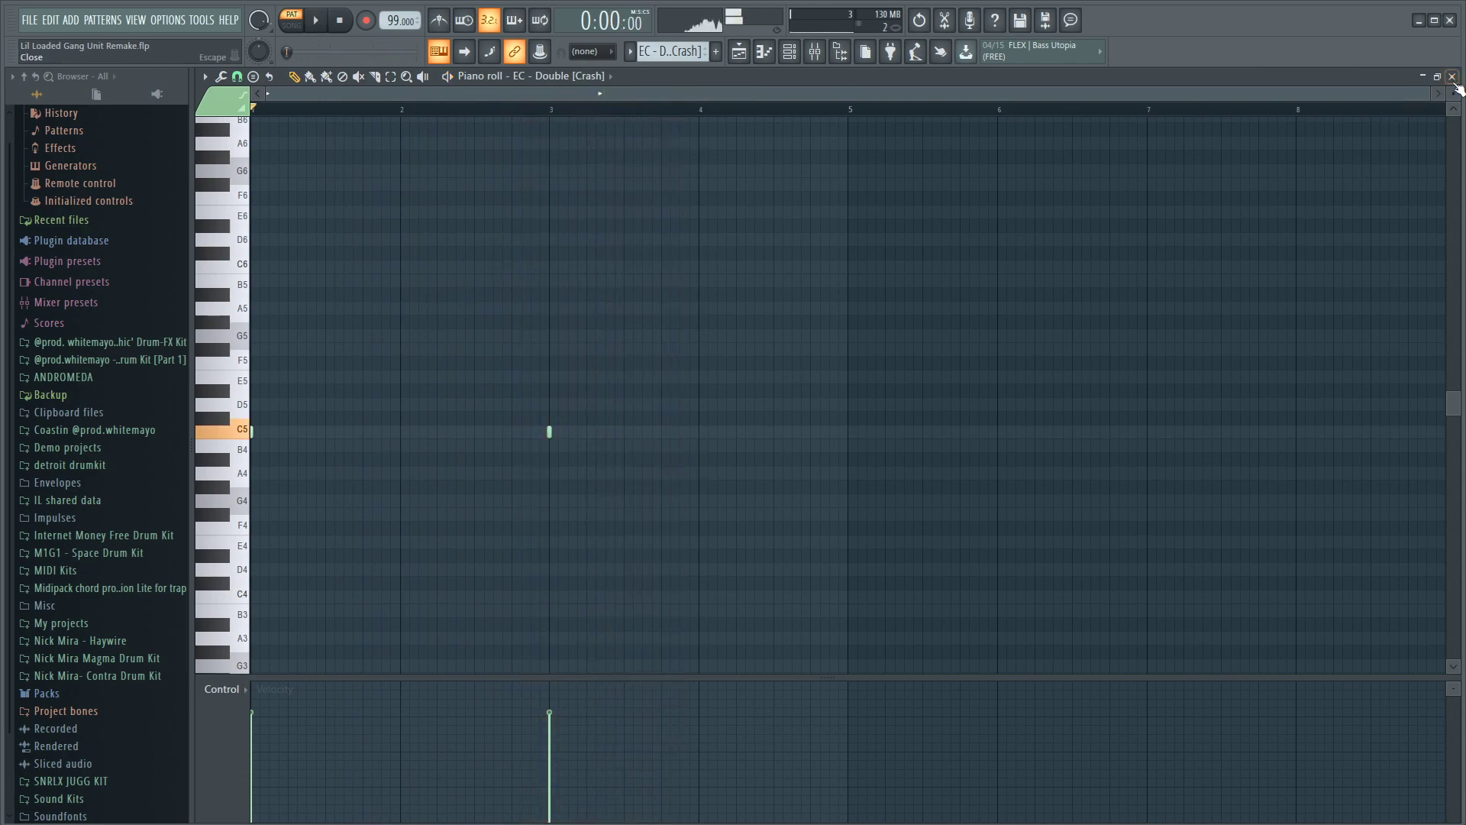
left_click(1454, 79)
- Select the EC - Zay [Crash] pattern and review its hits in the piano roll during playback
left_click(710, 462)
left_click(700, 299)
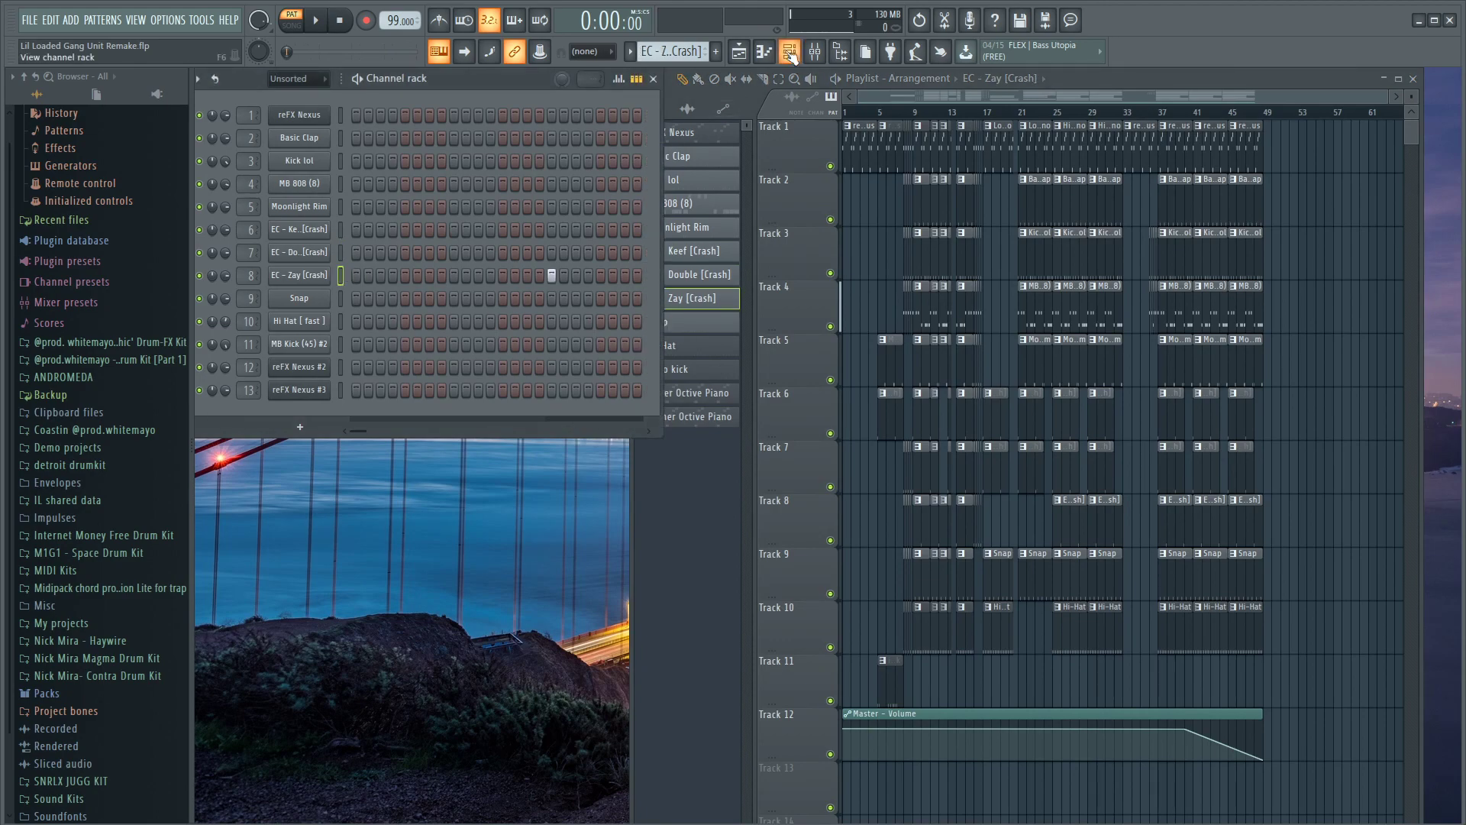
left_click(766, 55)
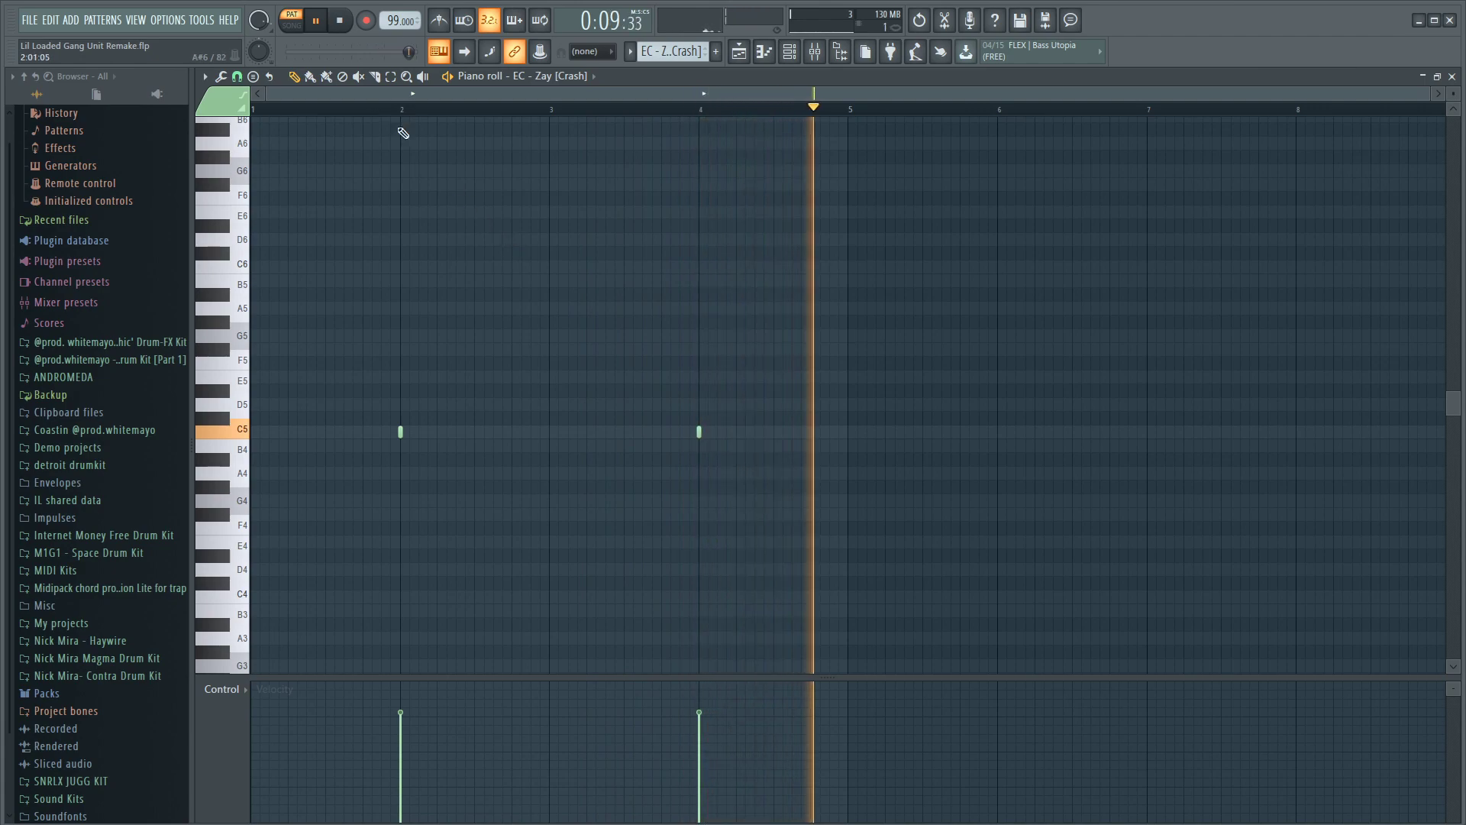
left_click(1451, 77)
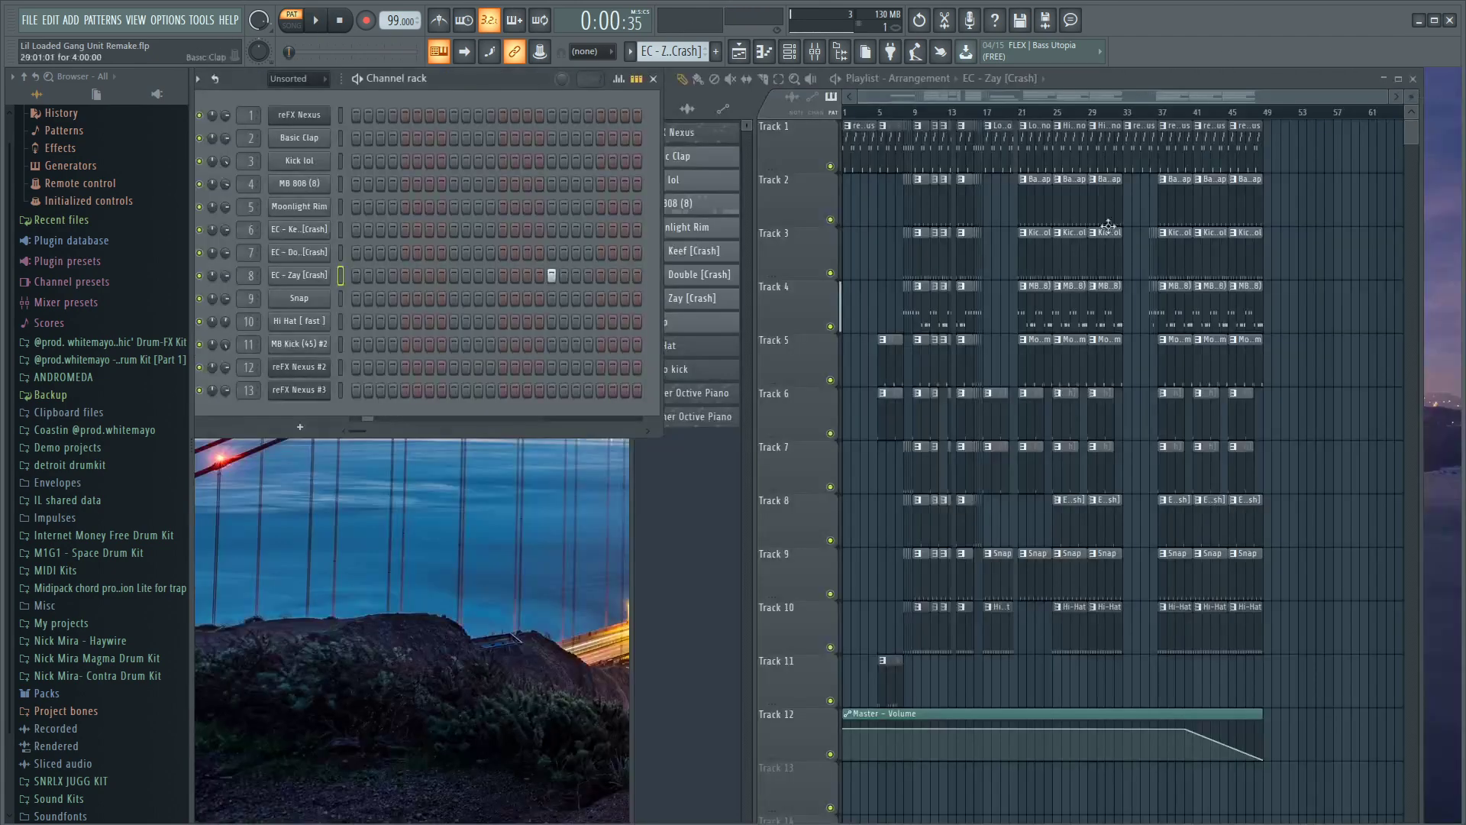
- Select the Snap pattern and play it back in the piano roll to examine its note placement
left_click(676, 489)
left_click(672, 322)
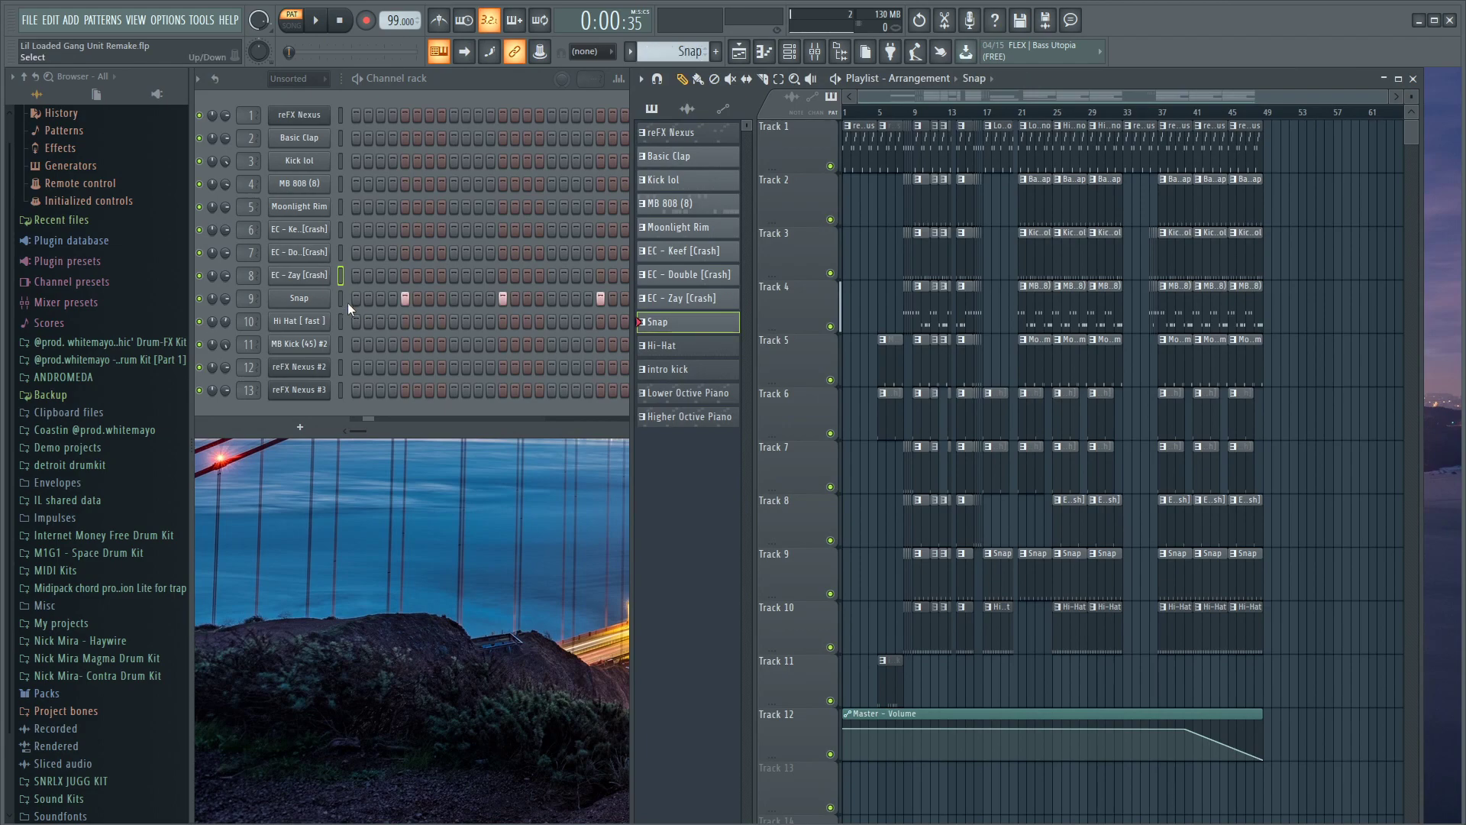
left_click(766, 58)
key("space")
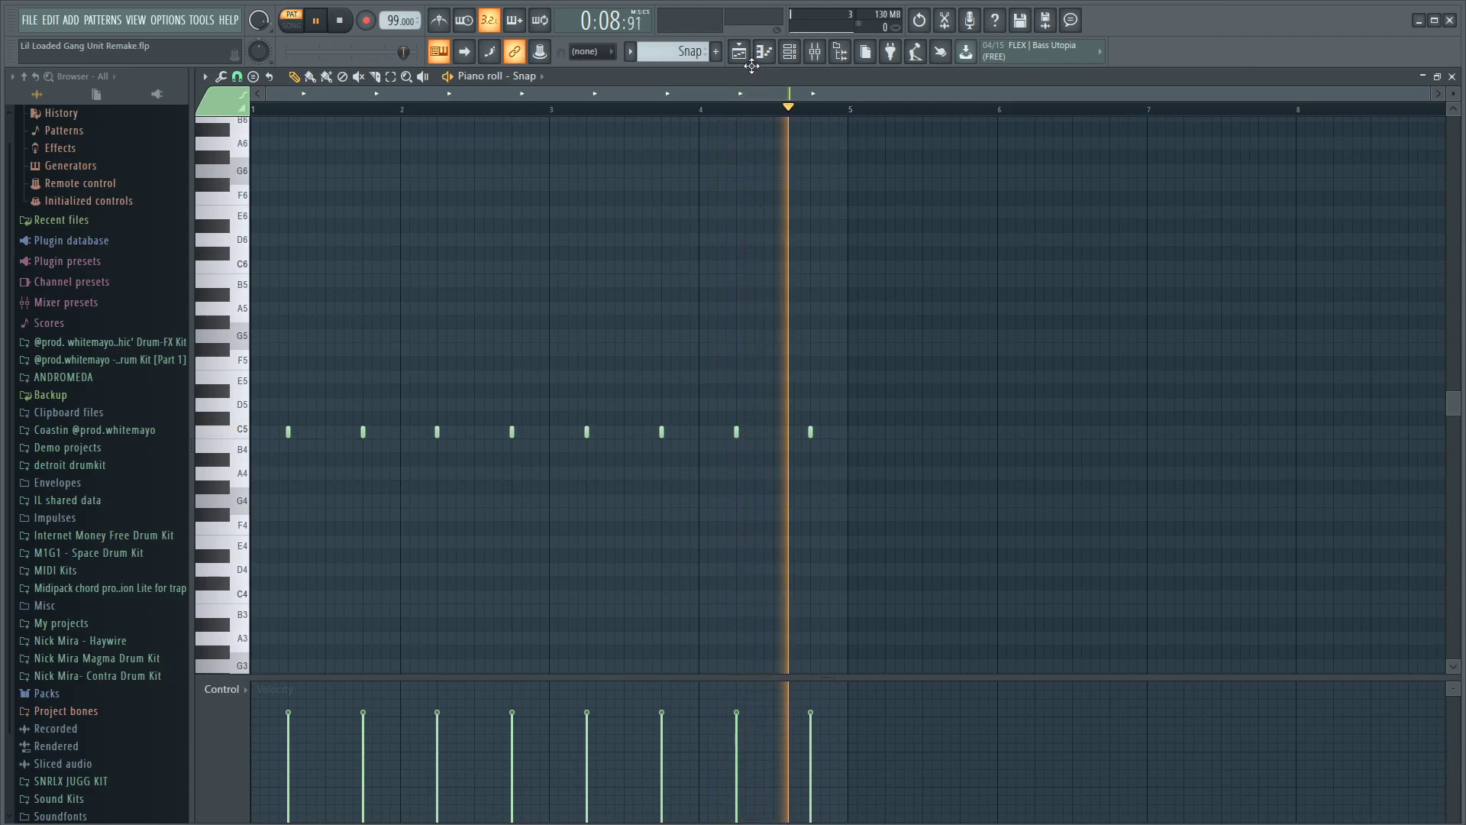
left_click(1451, 77)
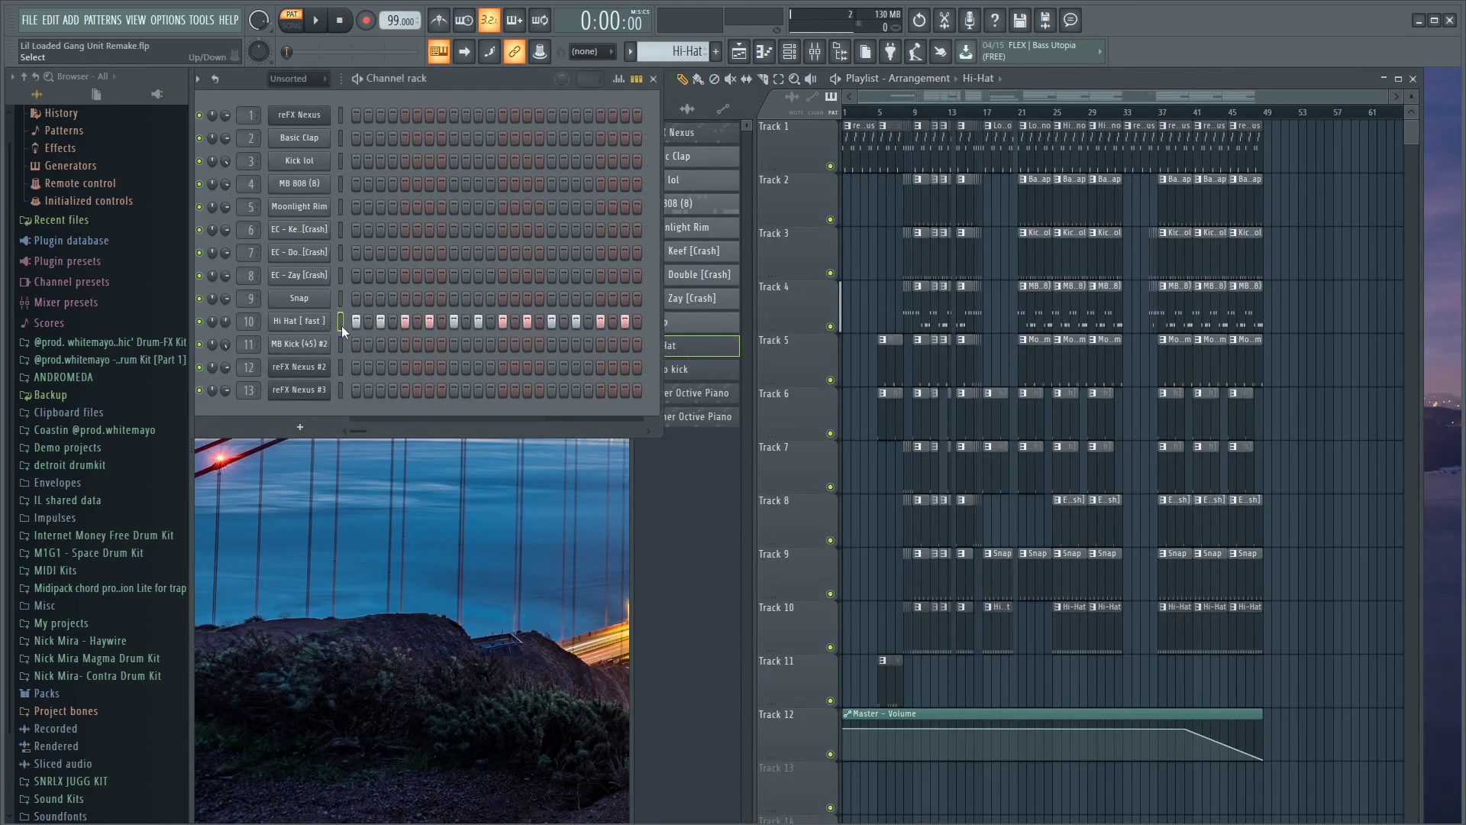
- Play back the Hi-Hat pattern in the piano roll to examine its rhythm, and close it
left_click(768, 58)
key("space")
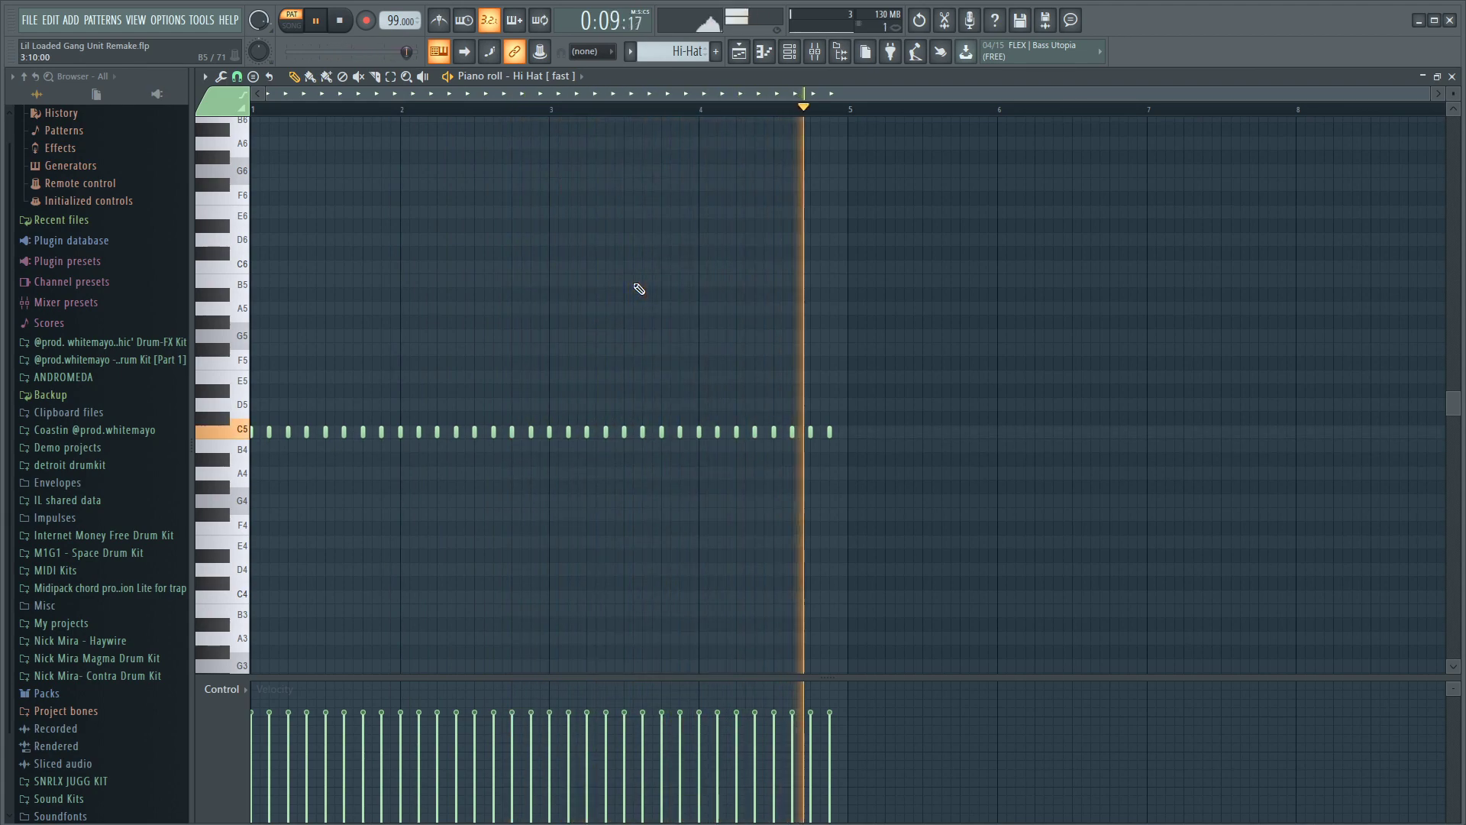
left_click(1452, 77)
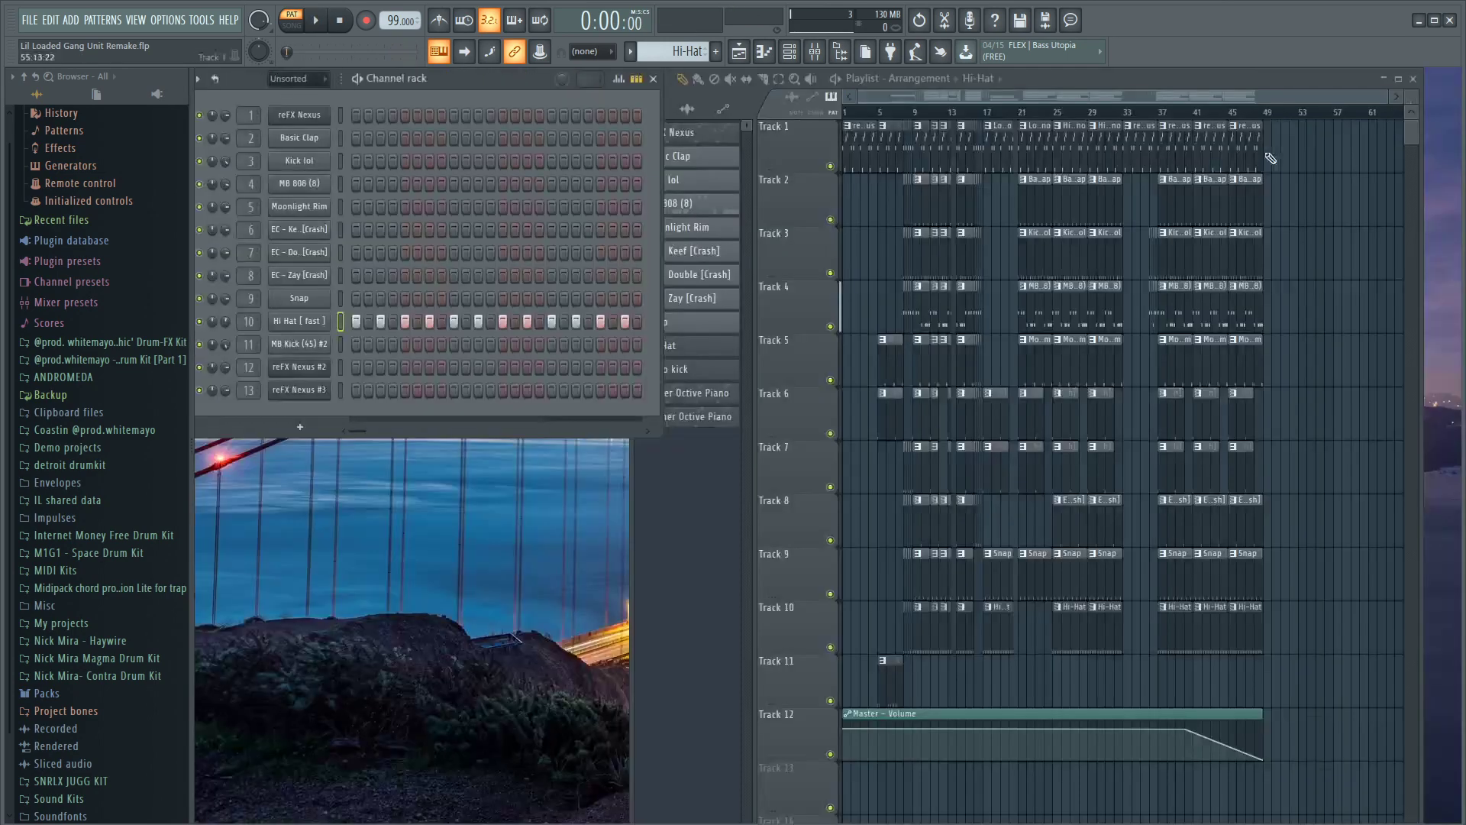
- Select the intro kick pattern and play back its MB Kick (45) #2 notes in the piano roll
left_click(698, 453)
left_click(691, 369)
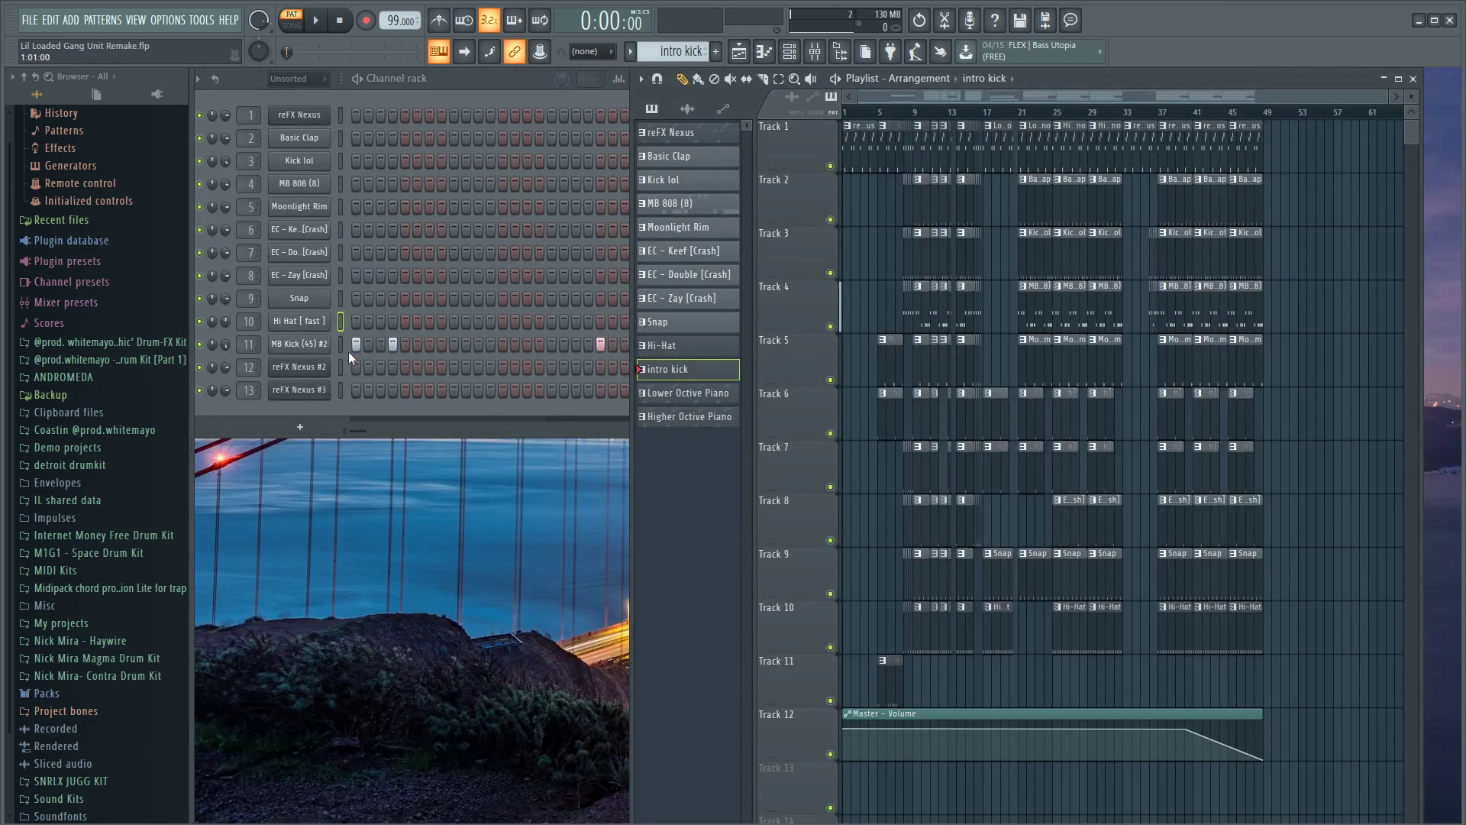
left_click(762, 58)
key("space")
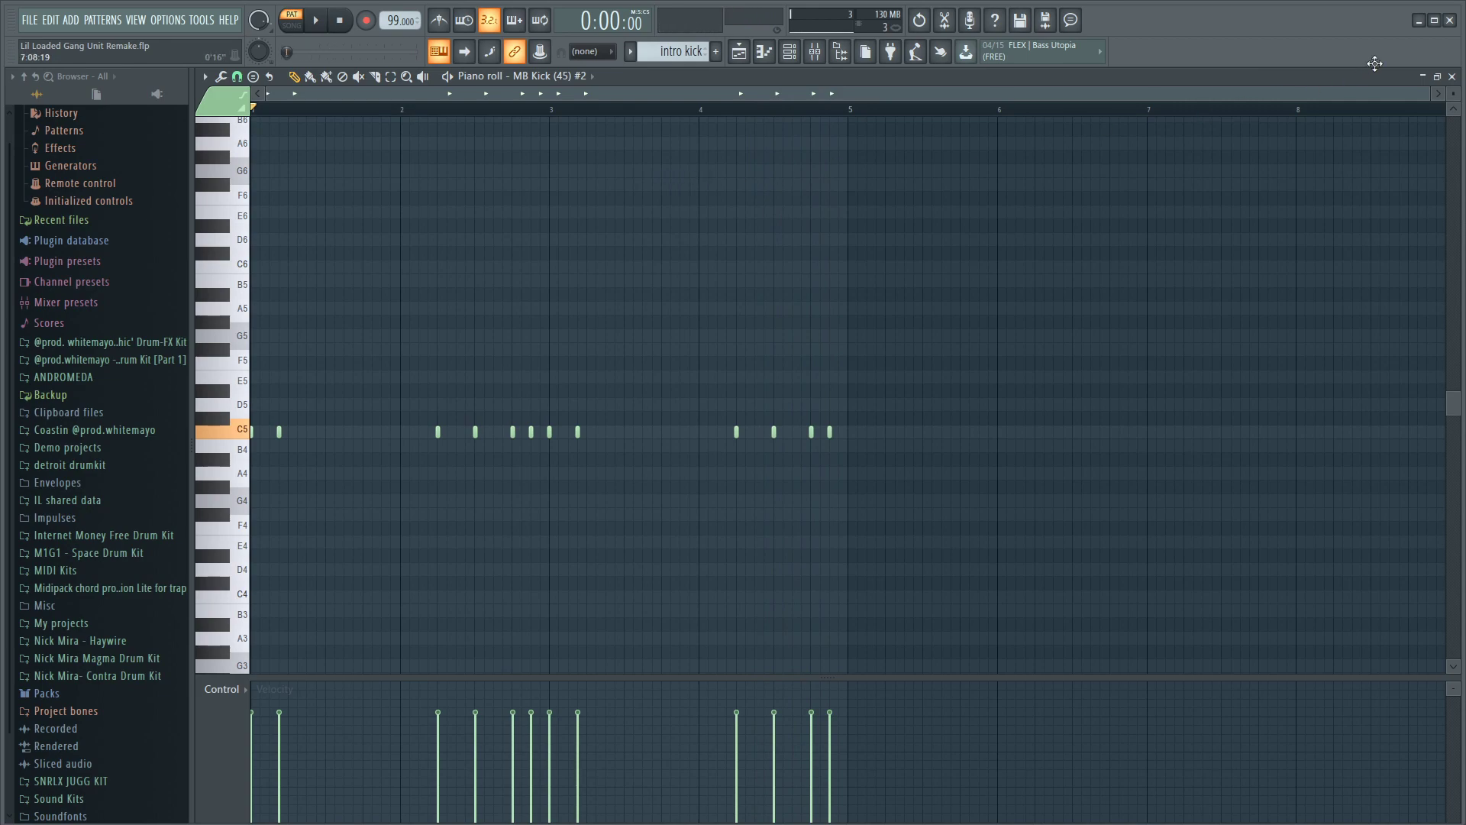
left_click(1451, 77)
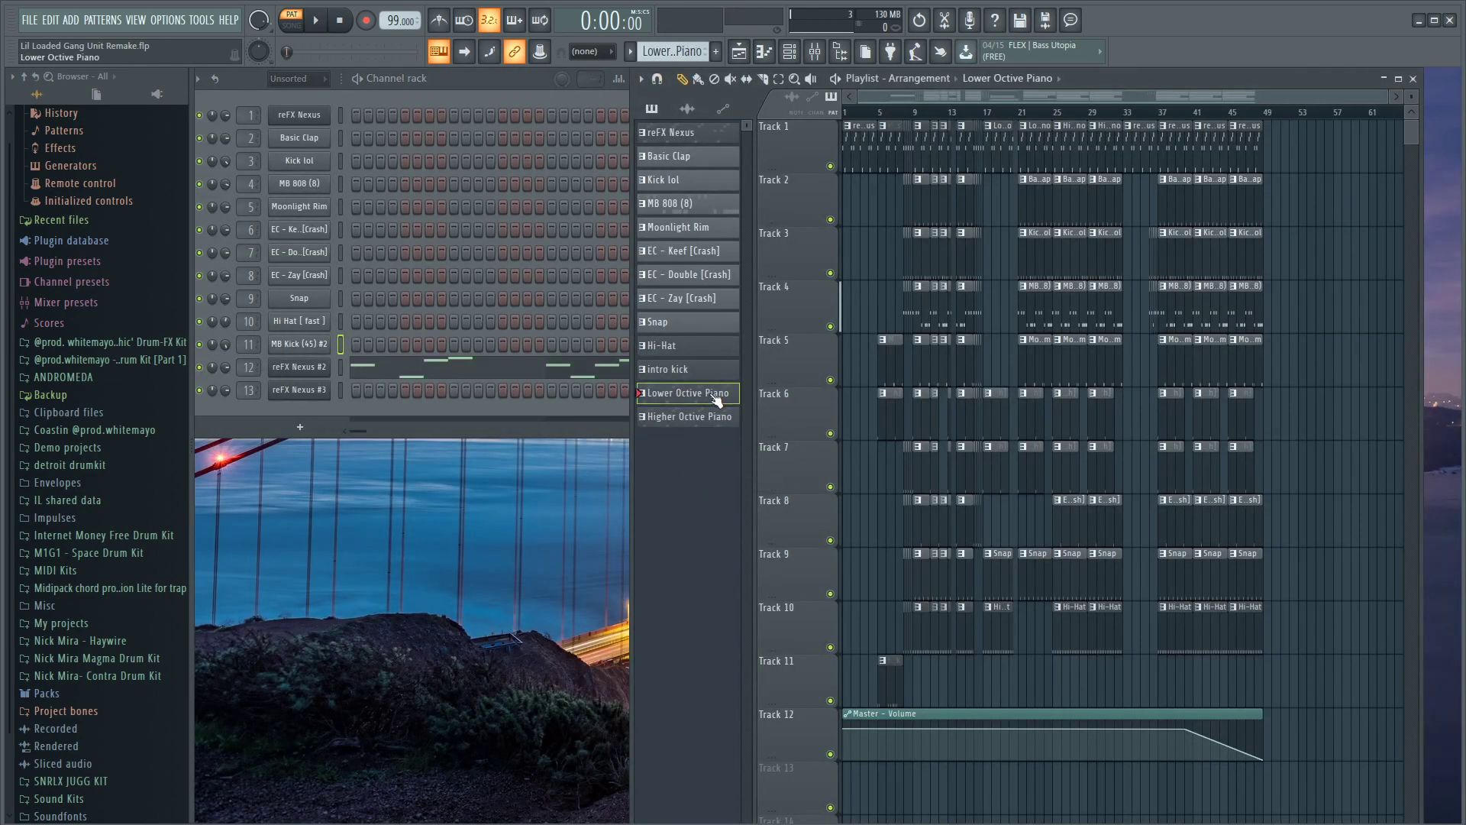
- Play back the Lower Octive Piano melody of reFX Nexus #2 in the piano roll, and close it
left_click(397, 369)
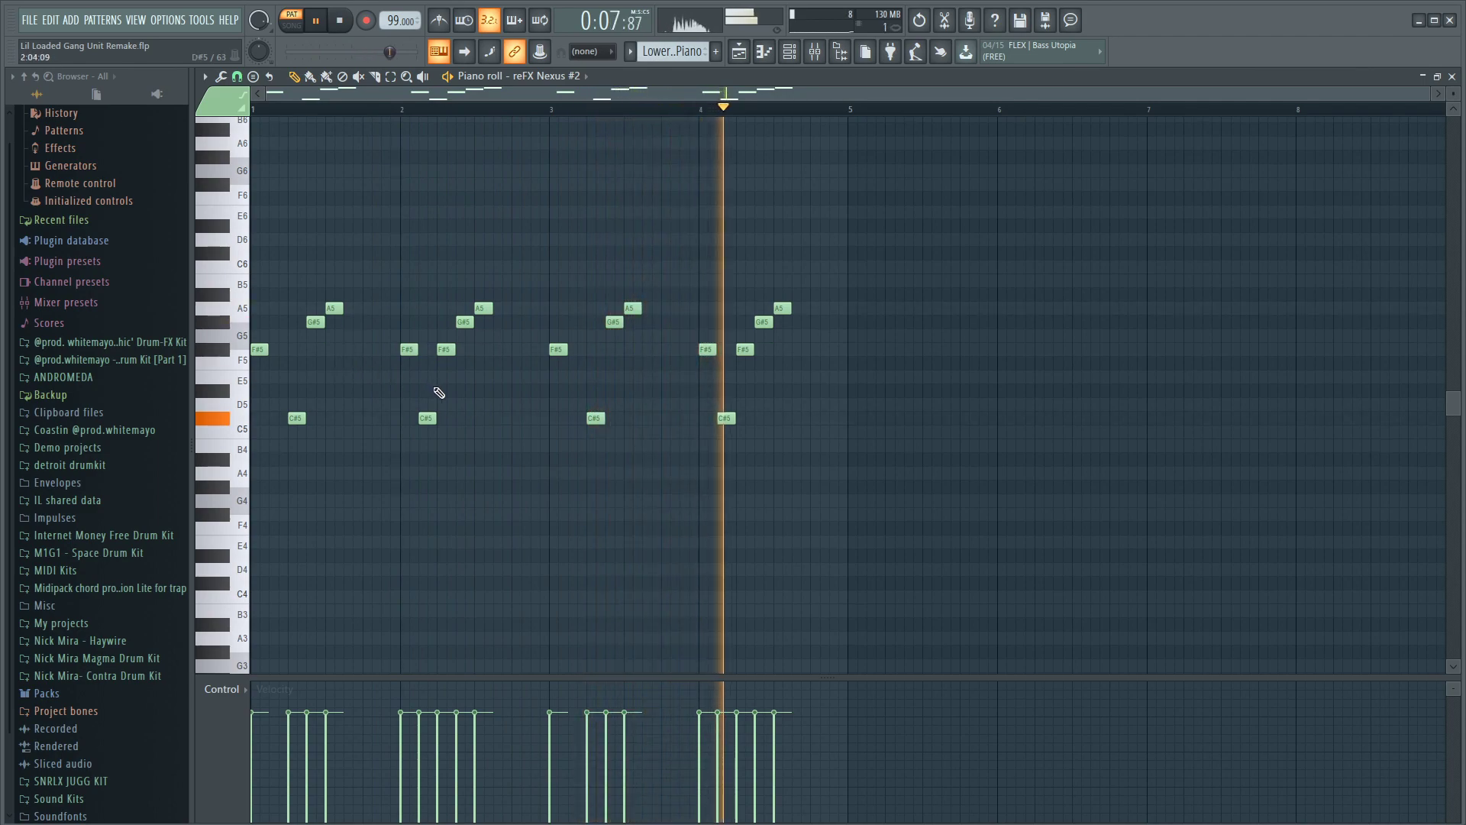
key("space")
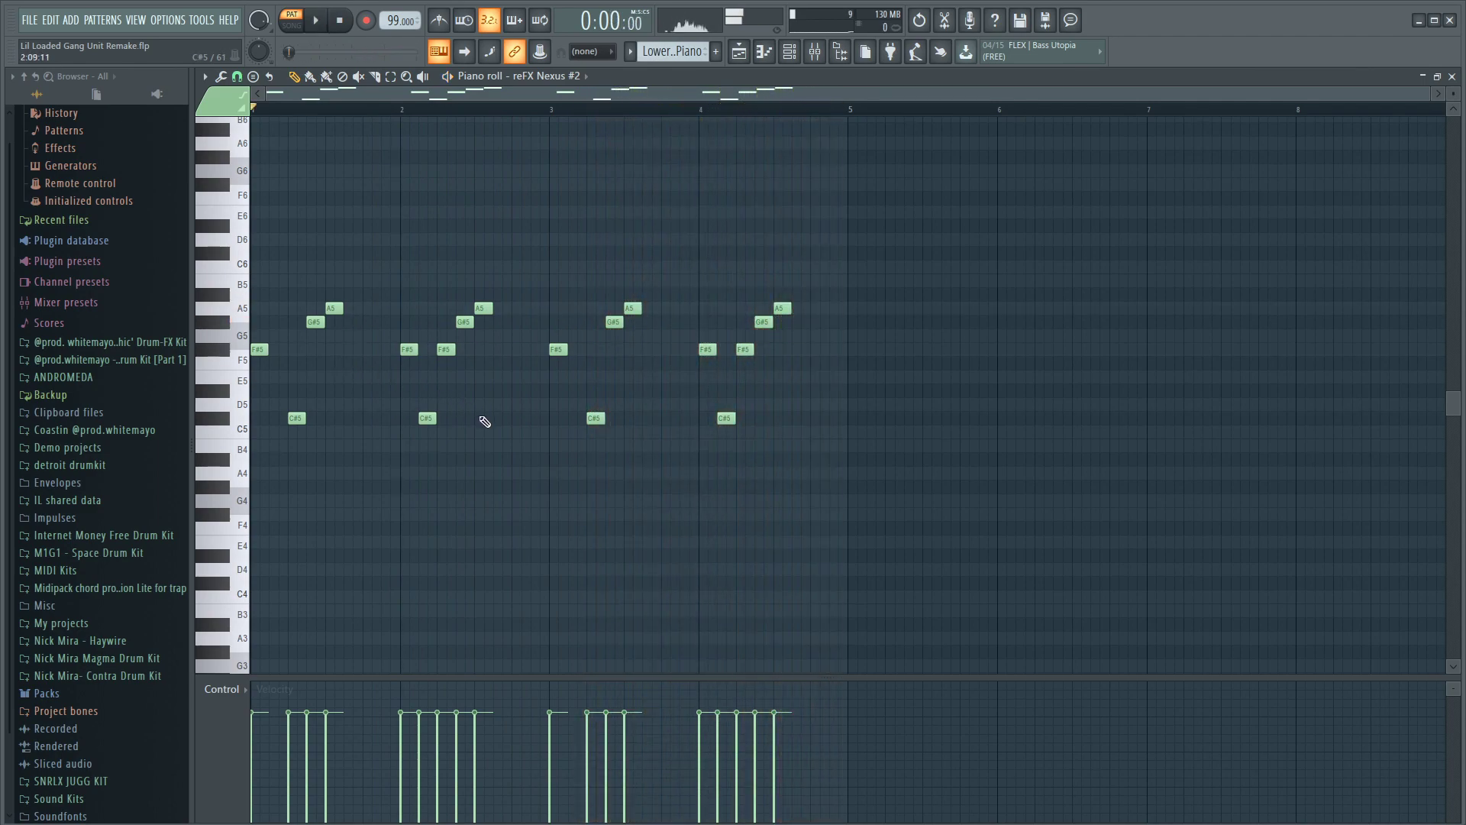
left_click(1454, 77)
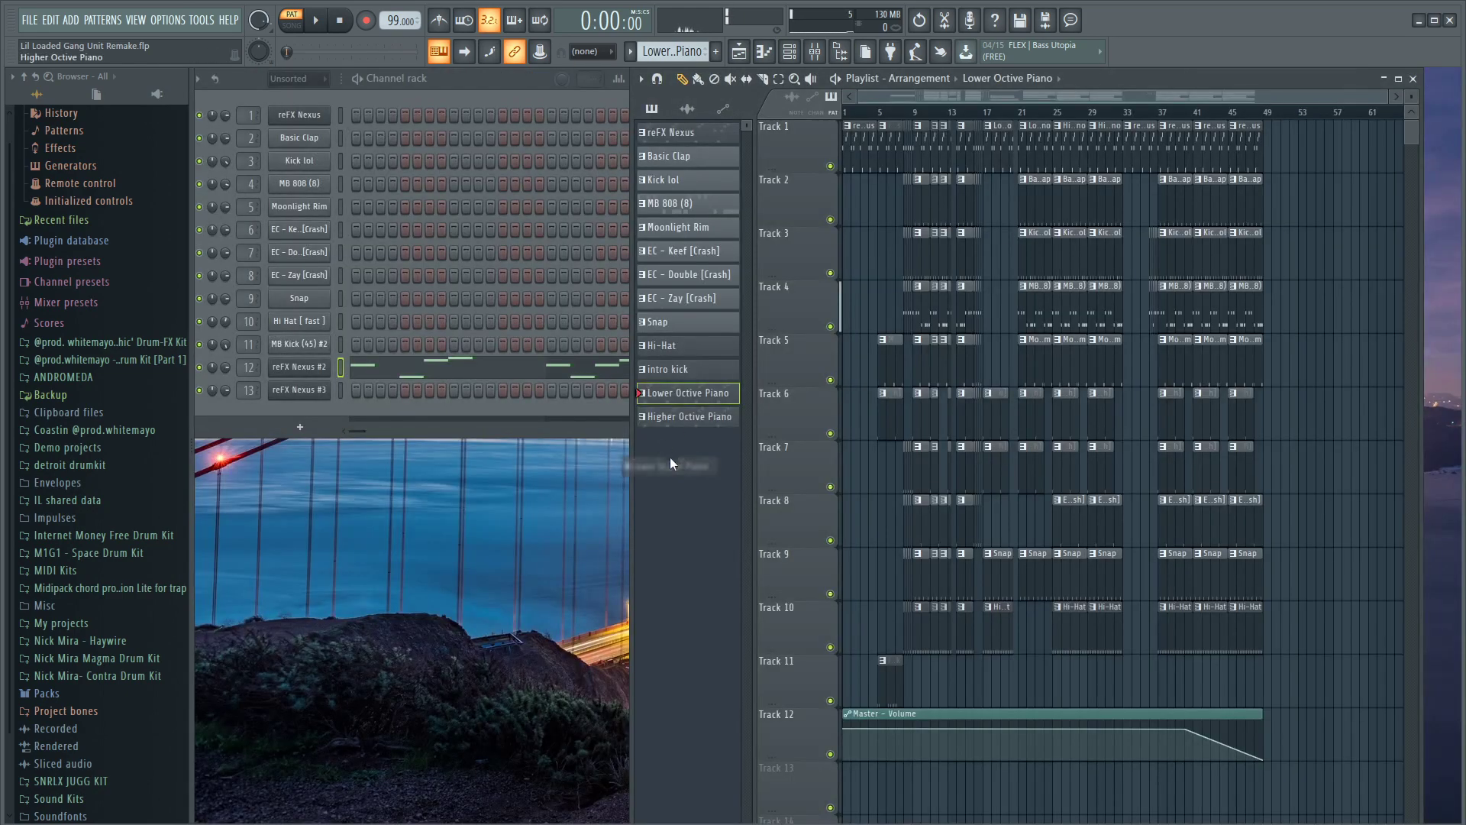
- Select the Higher Octive Piano pattern and play back its reFX Nexus #3 melody in the piano roll
left_click(672, 419)
left_click(343, 394)
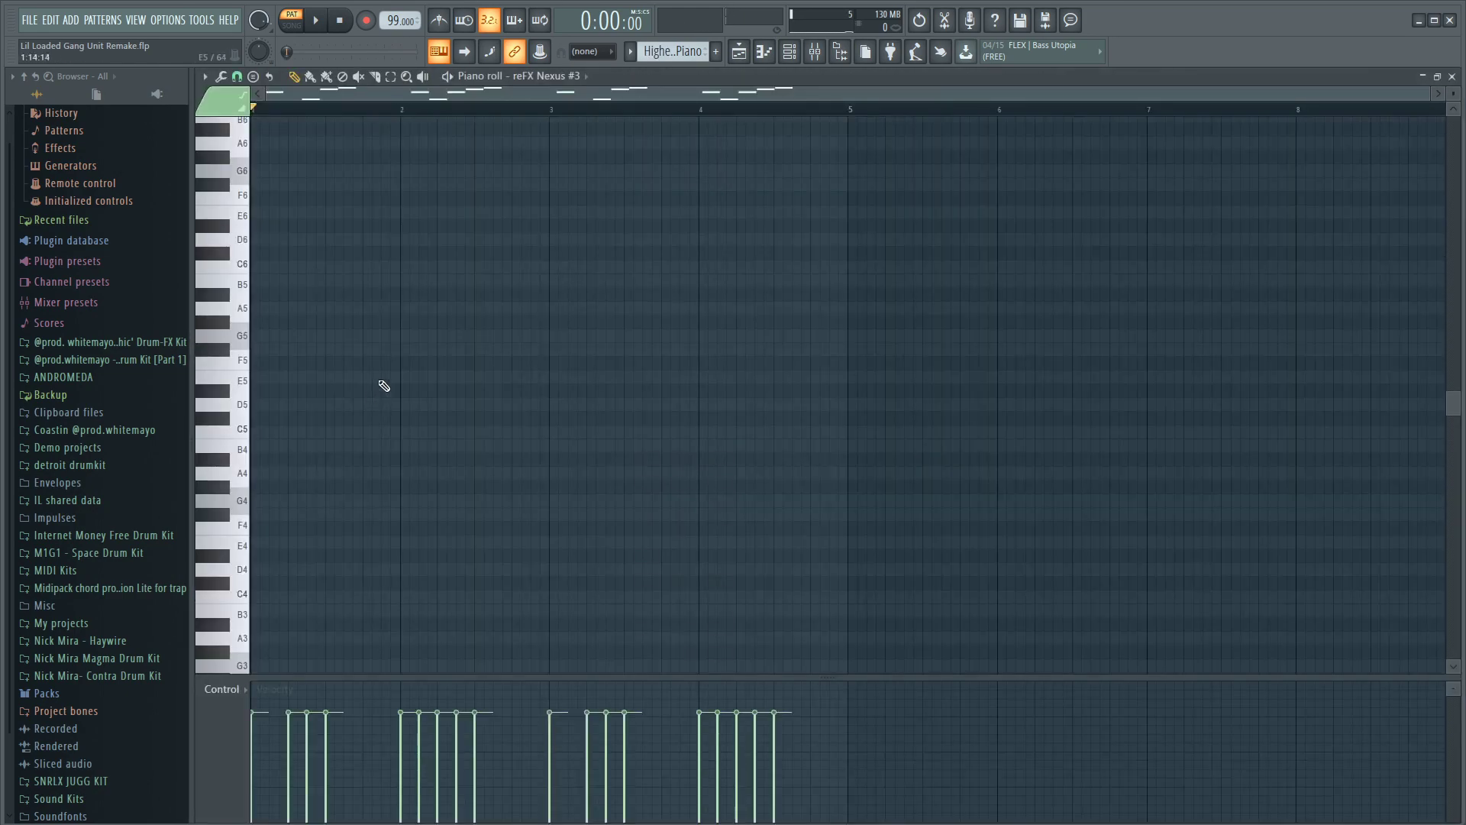
scroll(473, 268, "up", 5)
key("space")
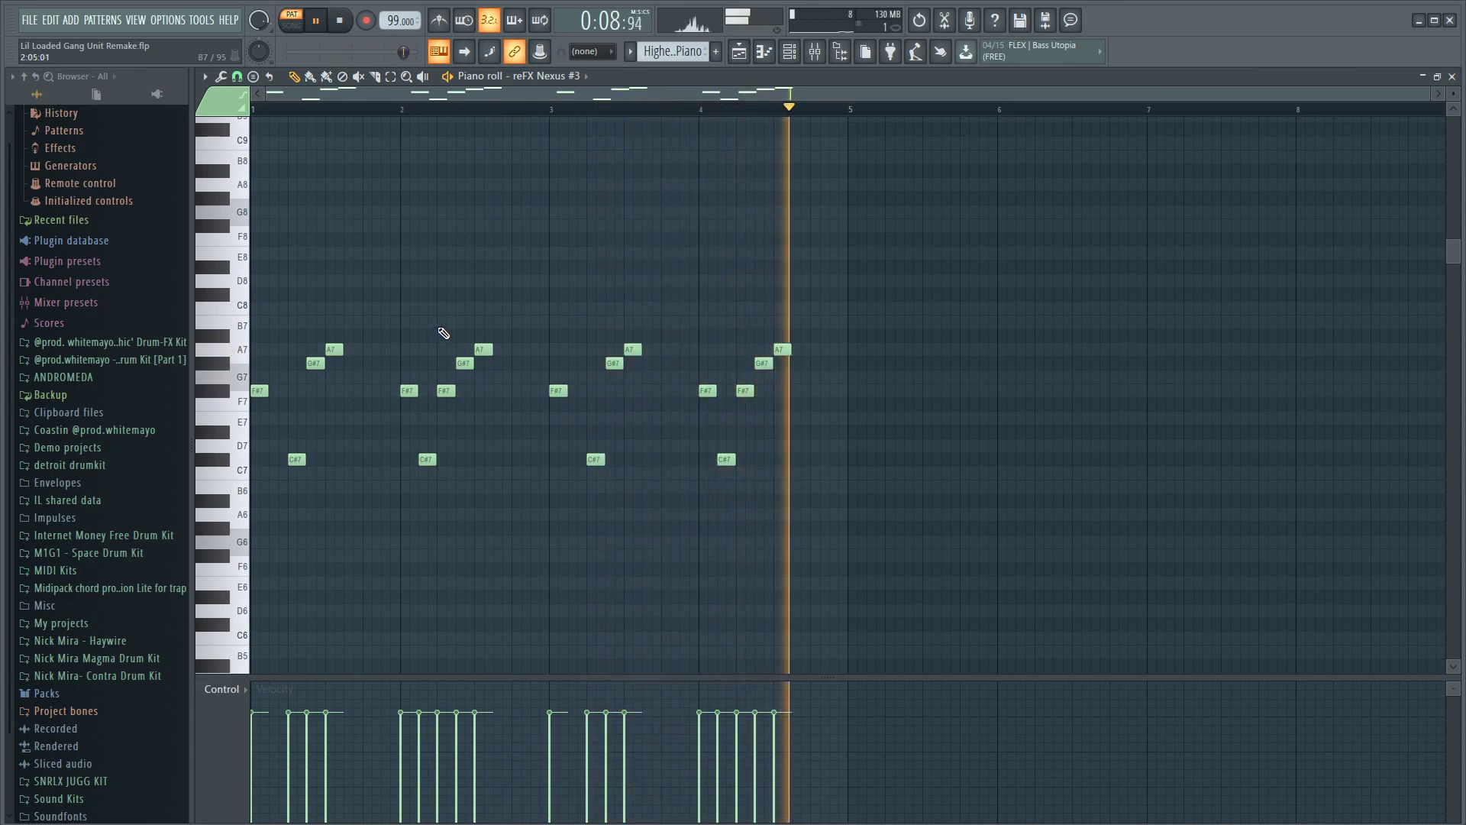
left_click(1453, 80)
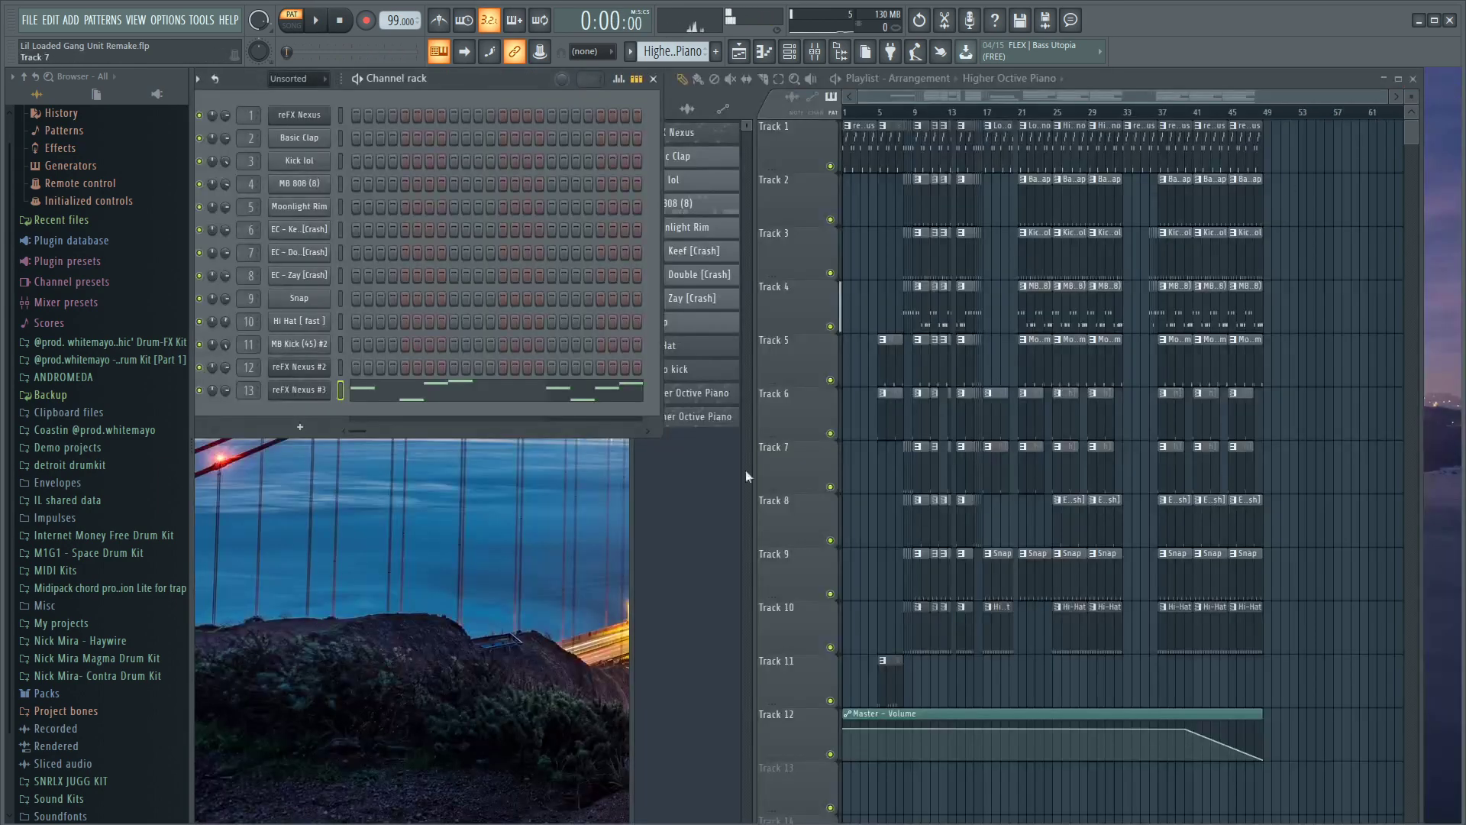
- Select the reFX Nexus pattern and open its Nexus instrument to examine the piano preset used for the melody, and close it
left_click(688, 134)
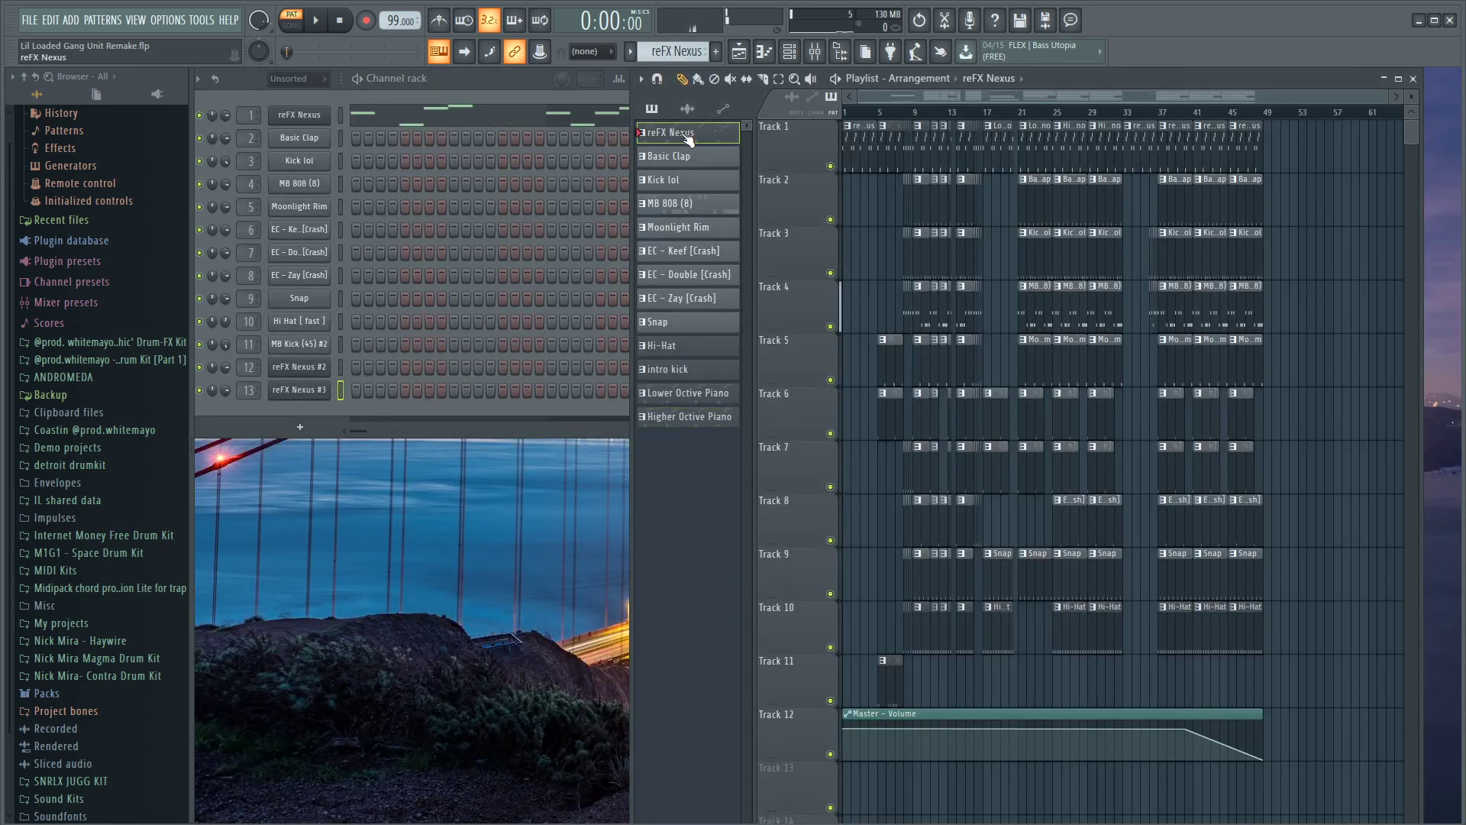
left_click(320, 119)
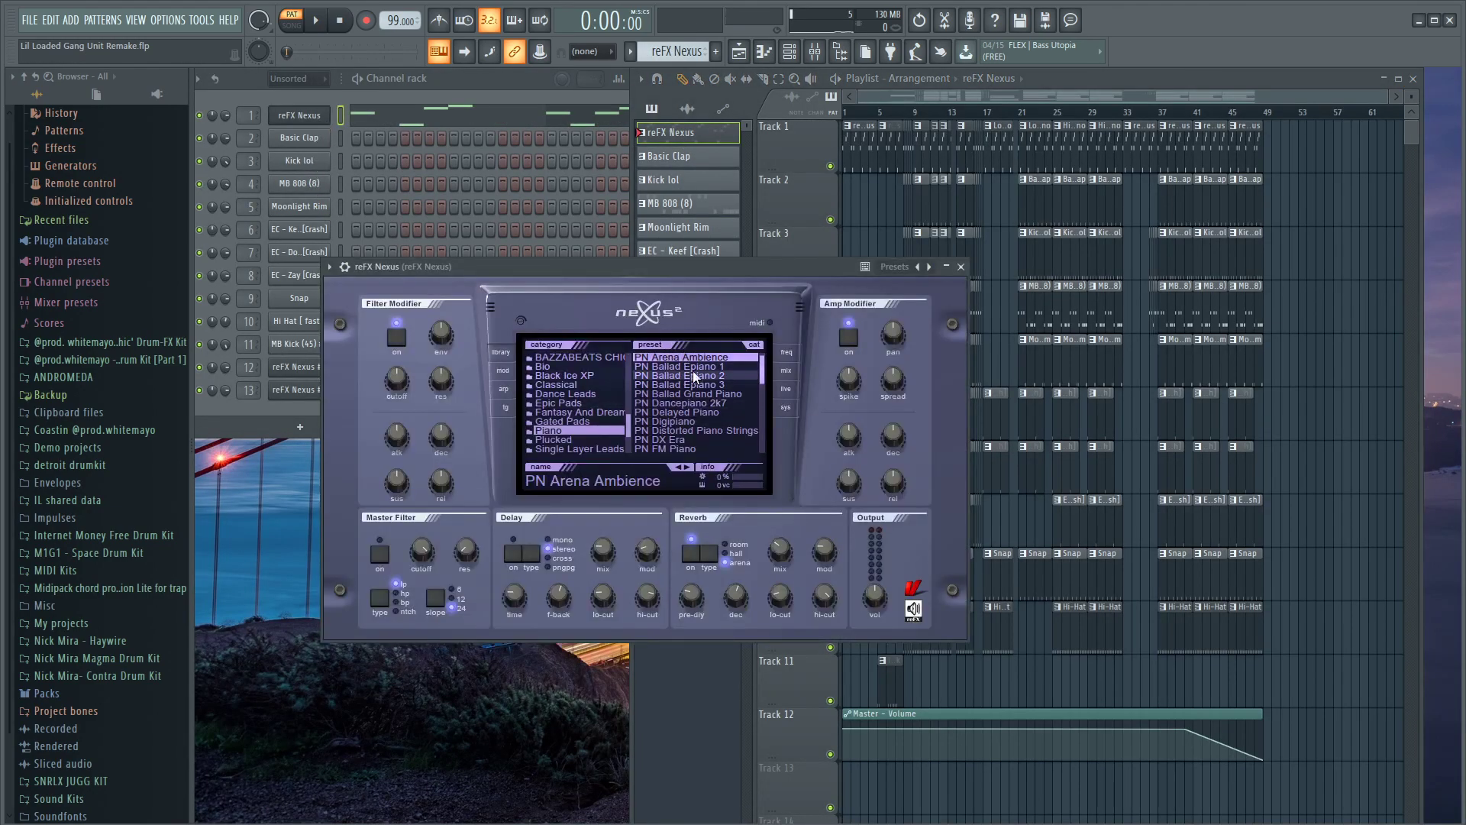
left_click(961, 268)
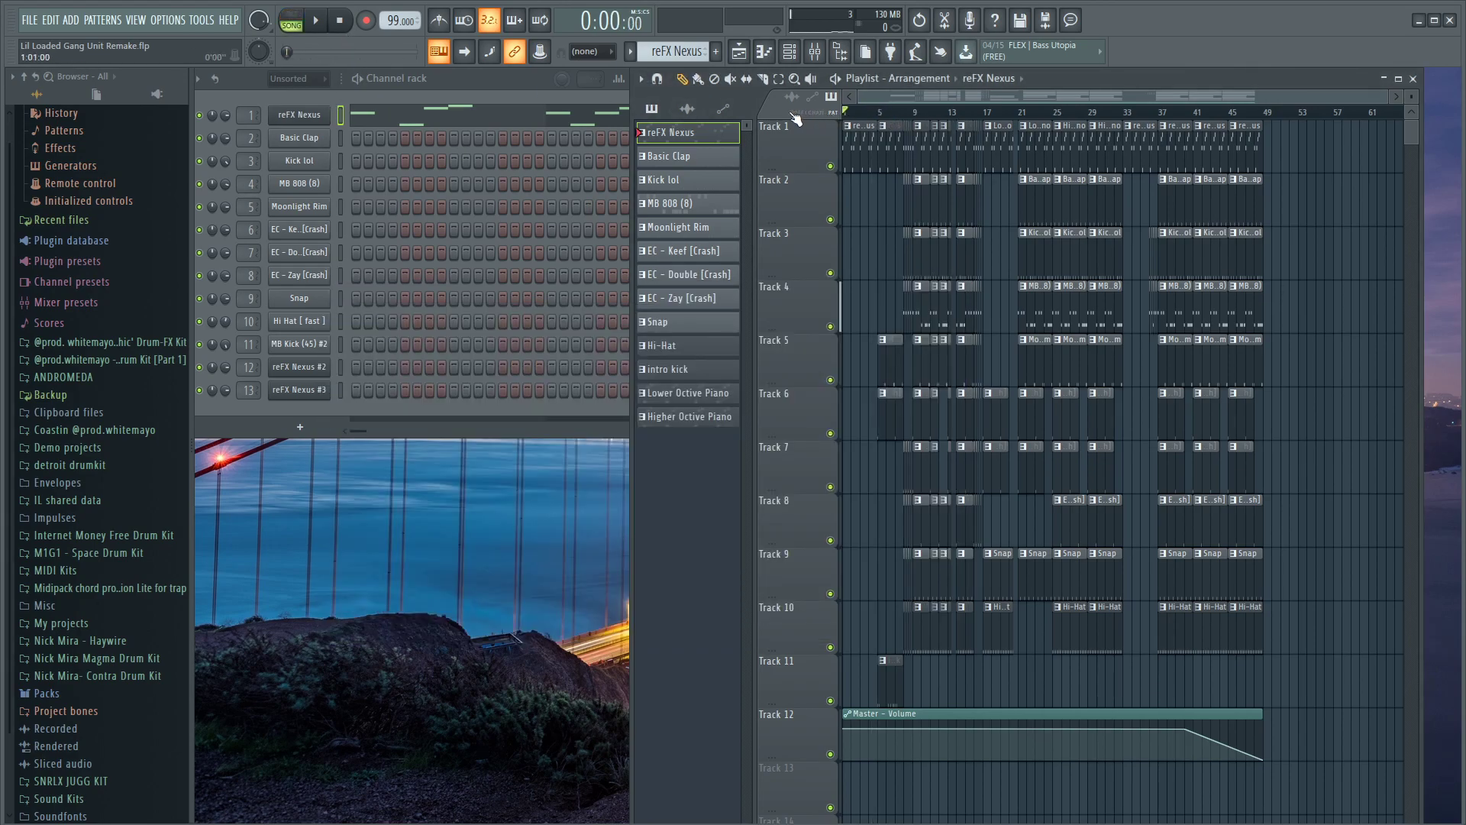
- Play the full arrangement in song mode from bar 1 to its end, following the playhead across the playlist, and stop playback
scroll(861, 115, "up", 5)
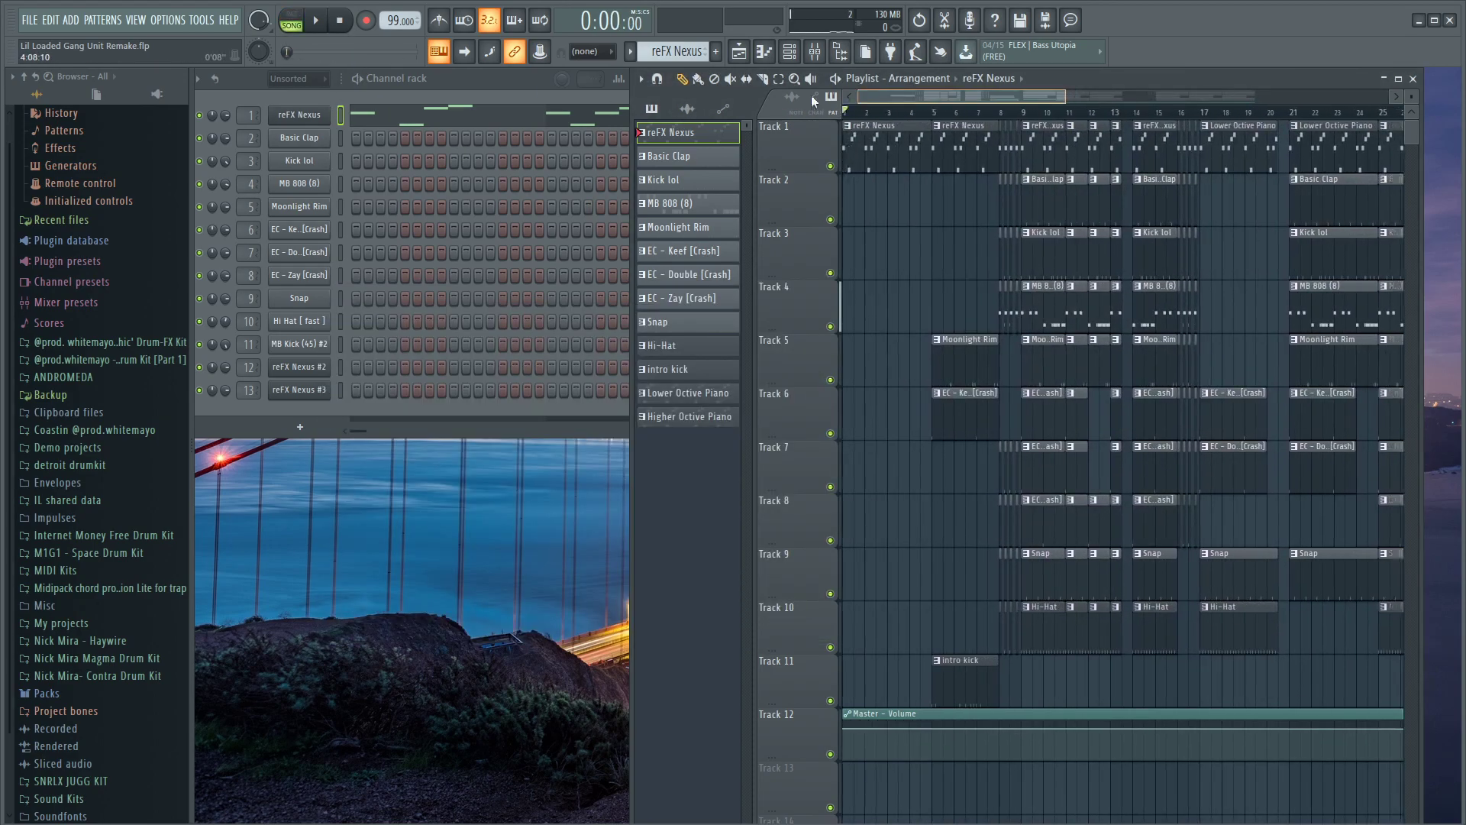
left_click(291, 27)
key("space")
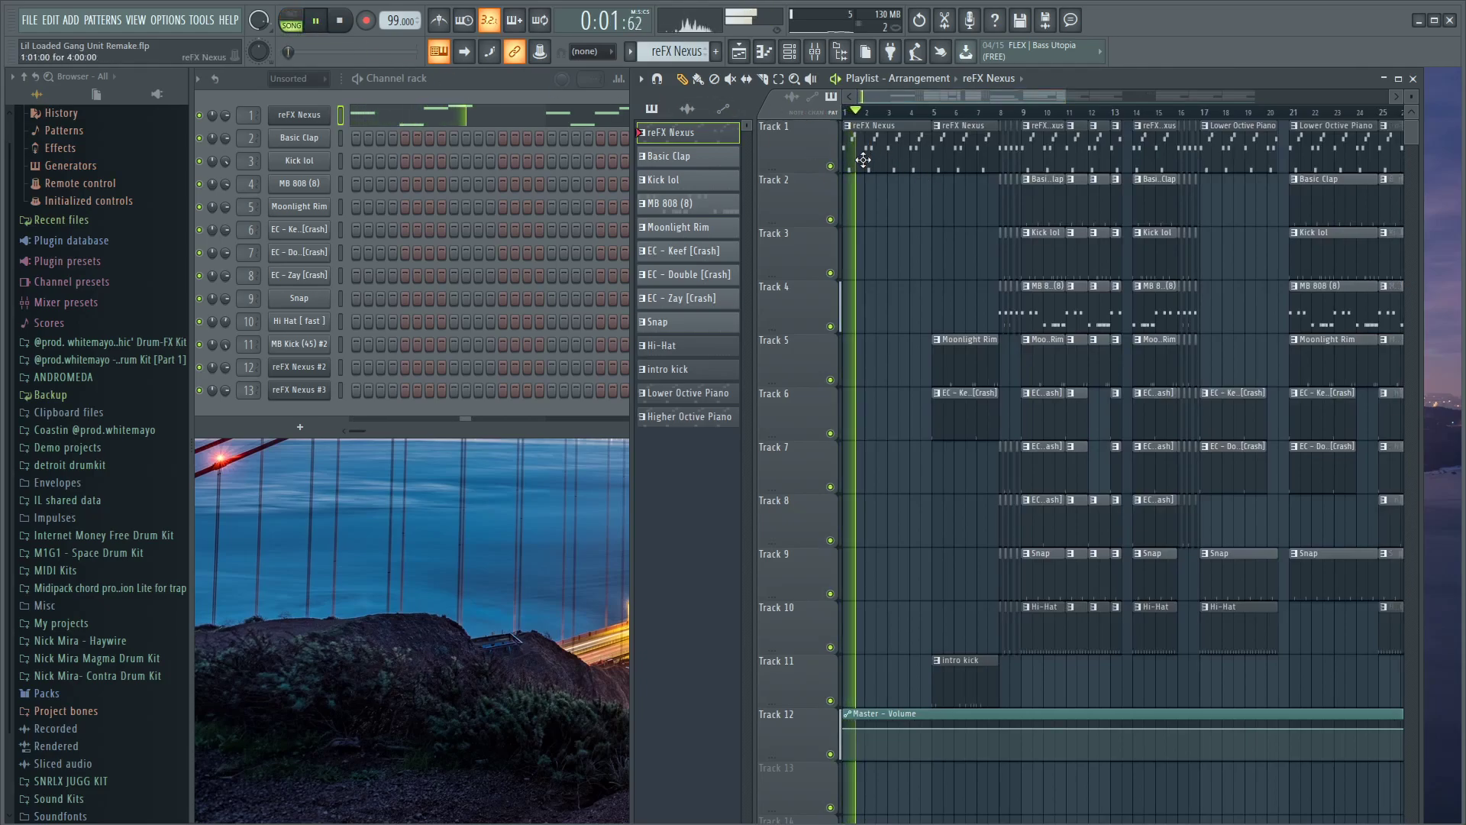
scroll(886, 92, "up", 3)
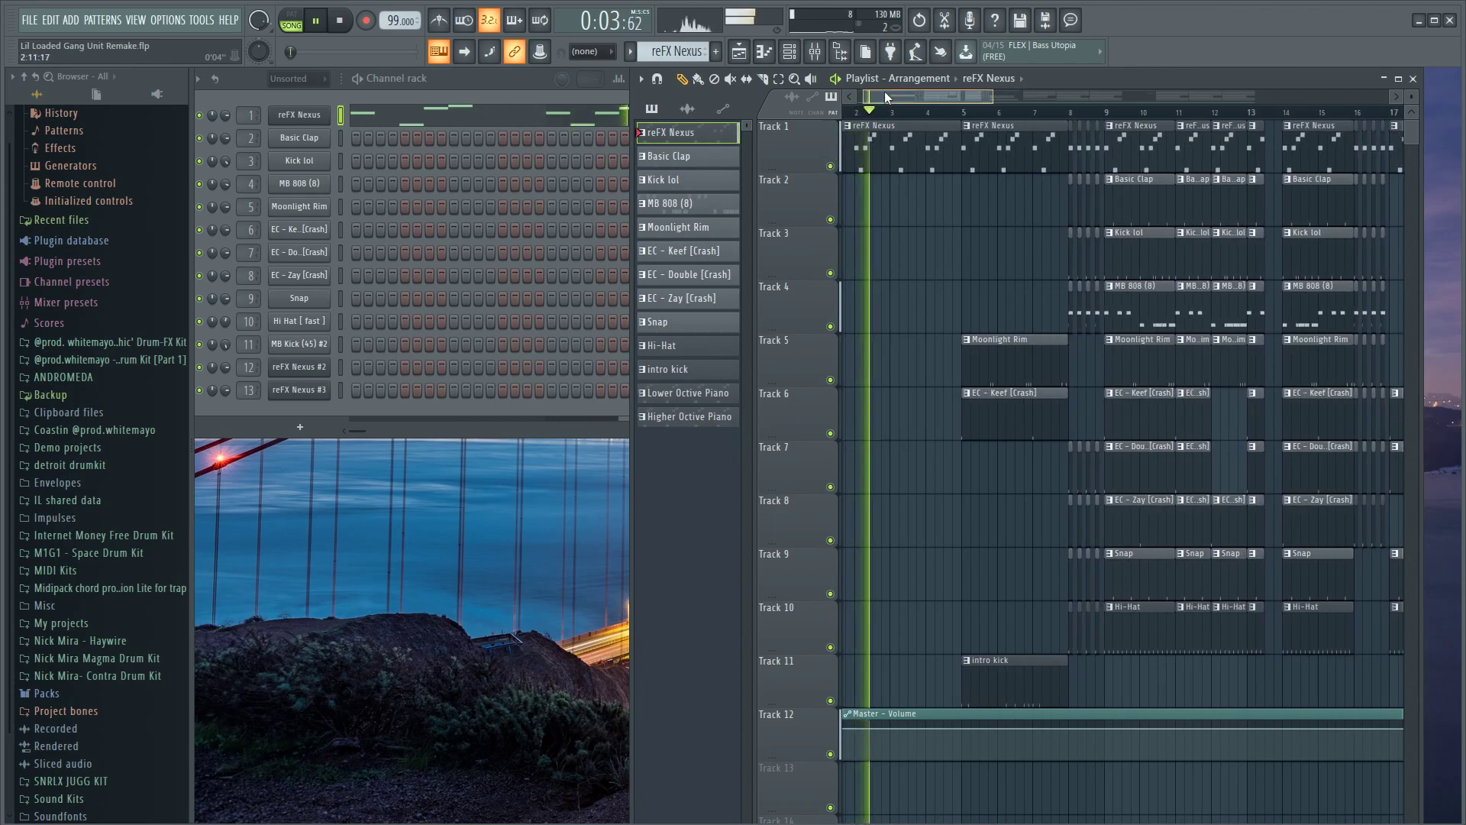
left_click_drag(934, 91, 986, 90)
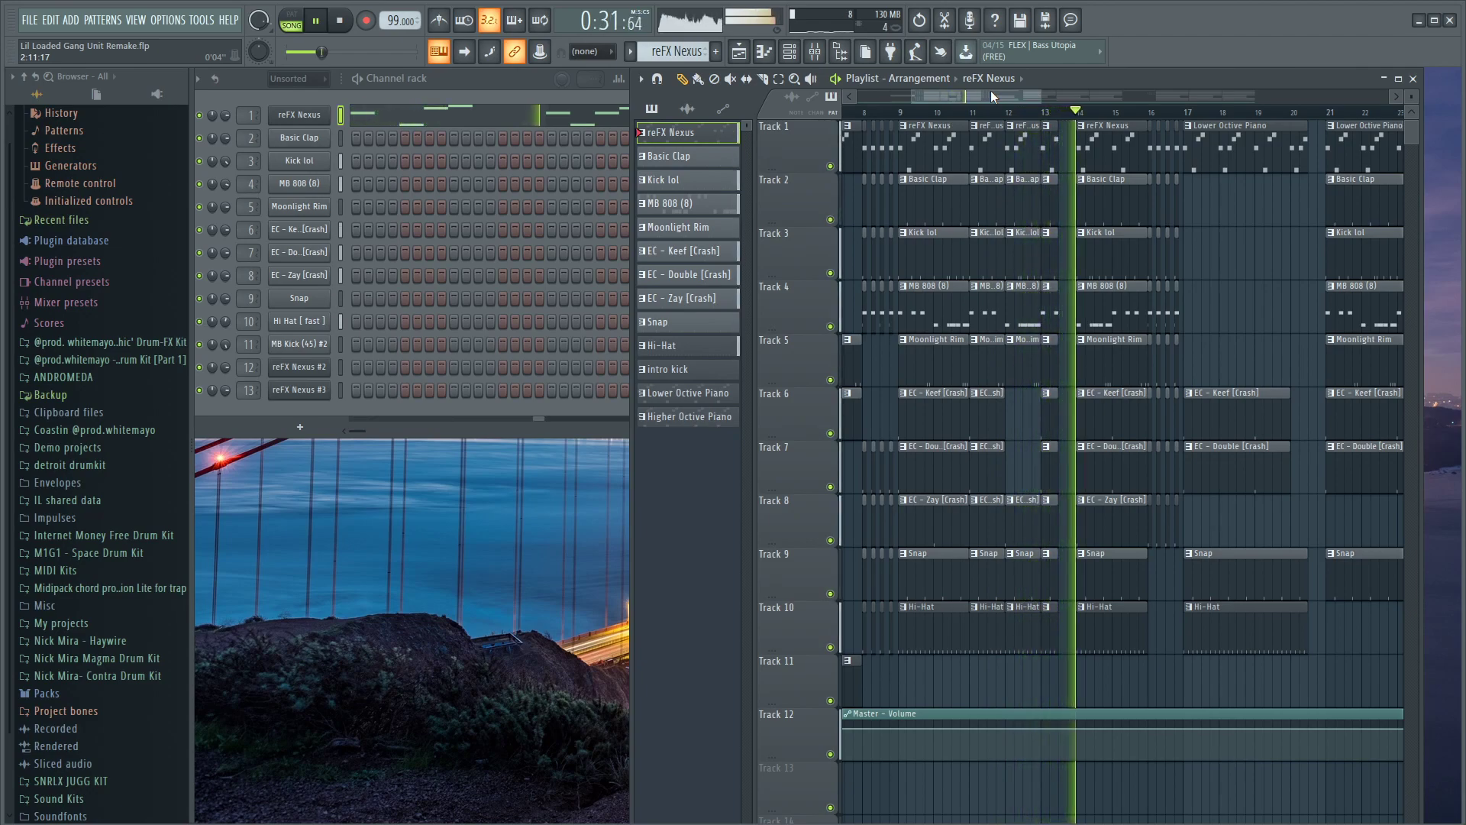
left_click_drag(992, 90, 1259, 87)
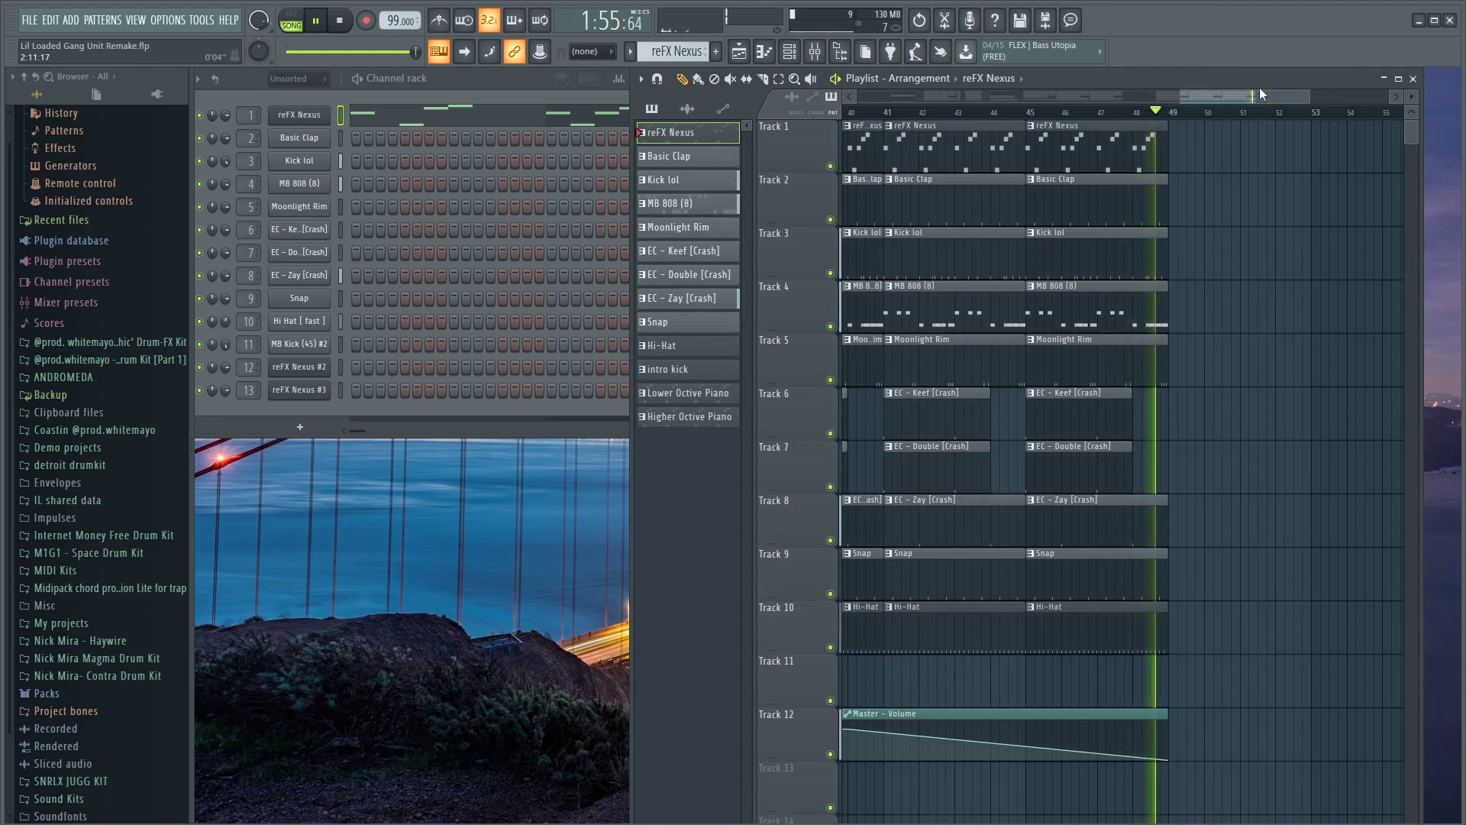
key("space")
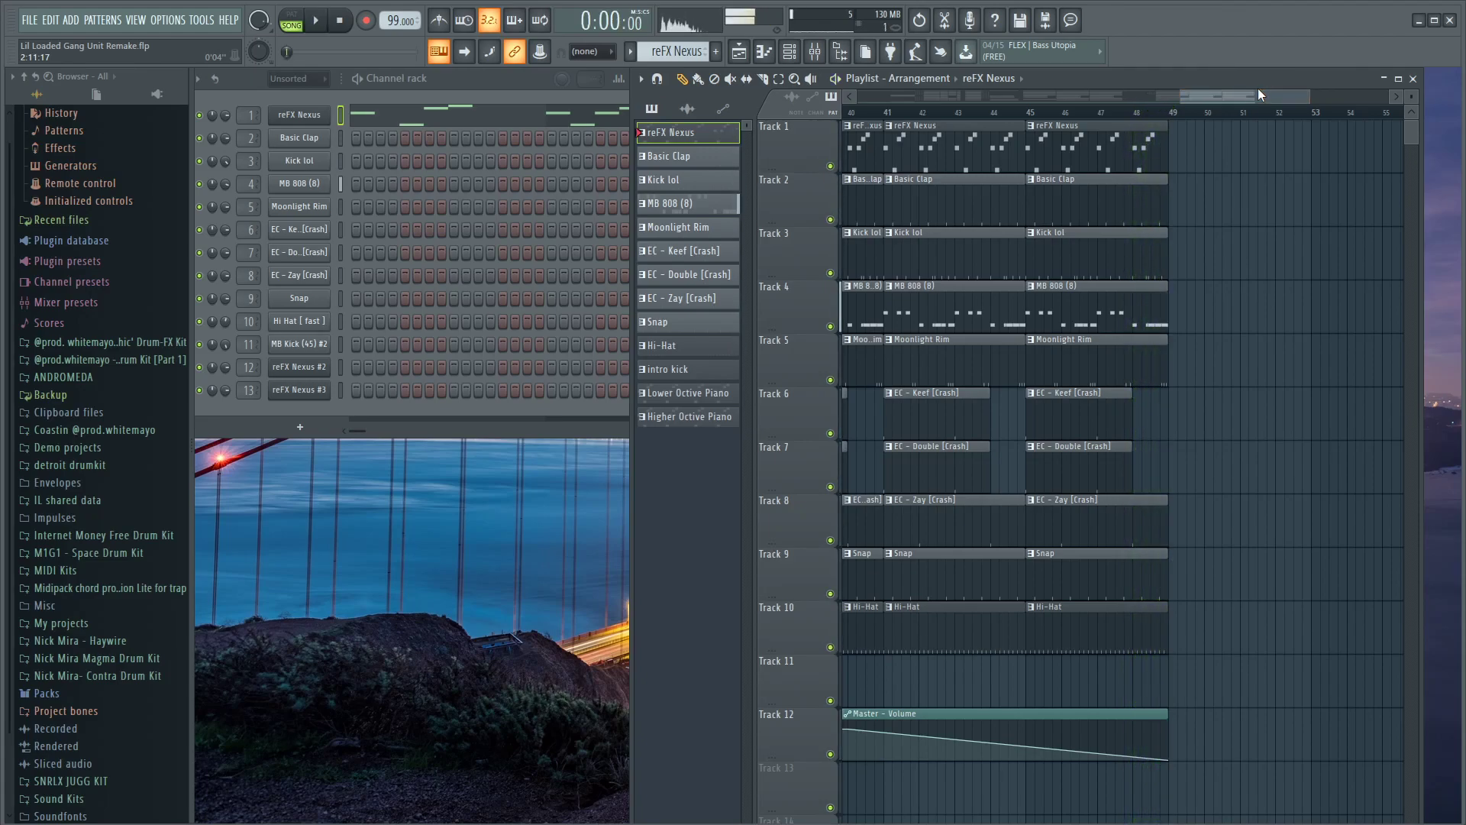